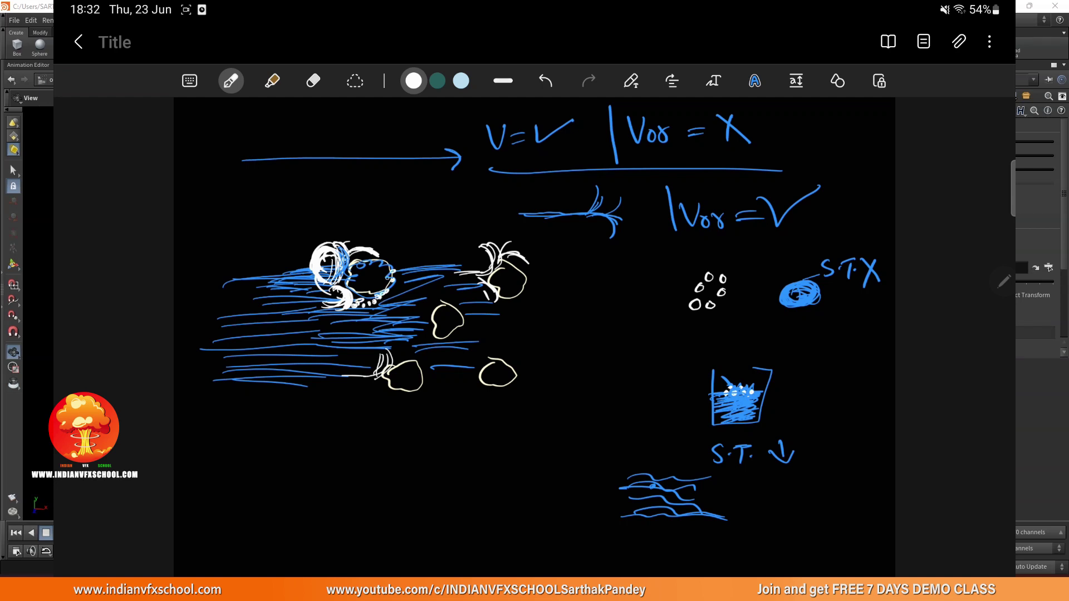
Step: Retrace the middle and lower-left rock outlines heavily in white
drag(426, 308, 459, 304)
mouse_move(447, 307)
mouse_down()
mouse_move(458, 315)
mouse_move(415, 322)
mouse_move(454, 298)
mouse_up()
drag(426, 337, 469, 330)
mouse_move(412, 353)
mouse_down()
mouse_move(384, 364)
mouse_move(378, 388)
mouse_move(414, 378)
mouse_up()
mouse_move(395, 358)
mouse_down()
mouse_move(497, 354)
mouse_move(484, 383)
mouse_move(512, 383)
mouse_up()
Step: Outline the upper-right rock in white and draw a white flow line left of the streaks
drag(499, 255, 473, 288)
drag(465, 296, 504, 291)
drag(191, 295, 263, 288)
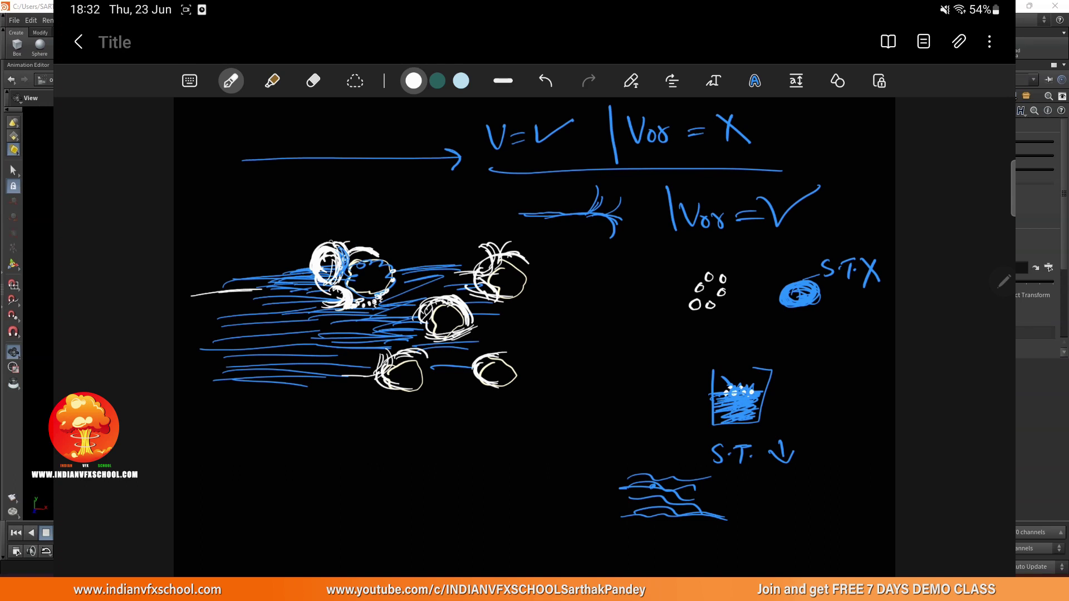
drag(342, 245, 323, 281)
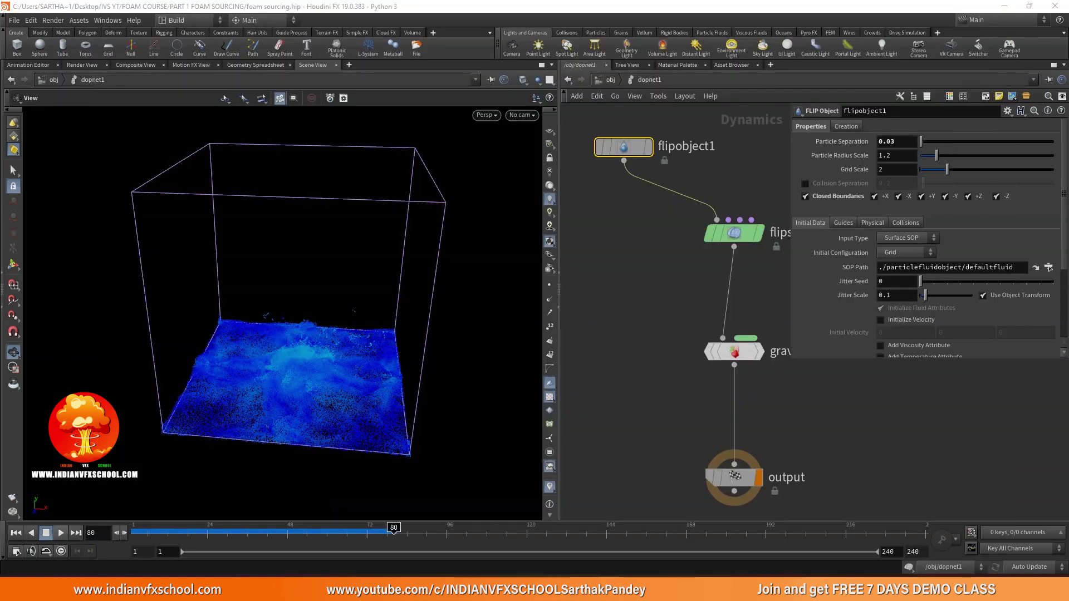
Step: Enable Add Vorticity Attribute on flipsolver1 under Particle Motion > Vorticity
drag(301, 394, 246, 312)
drag(185, 533, 122, 540)
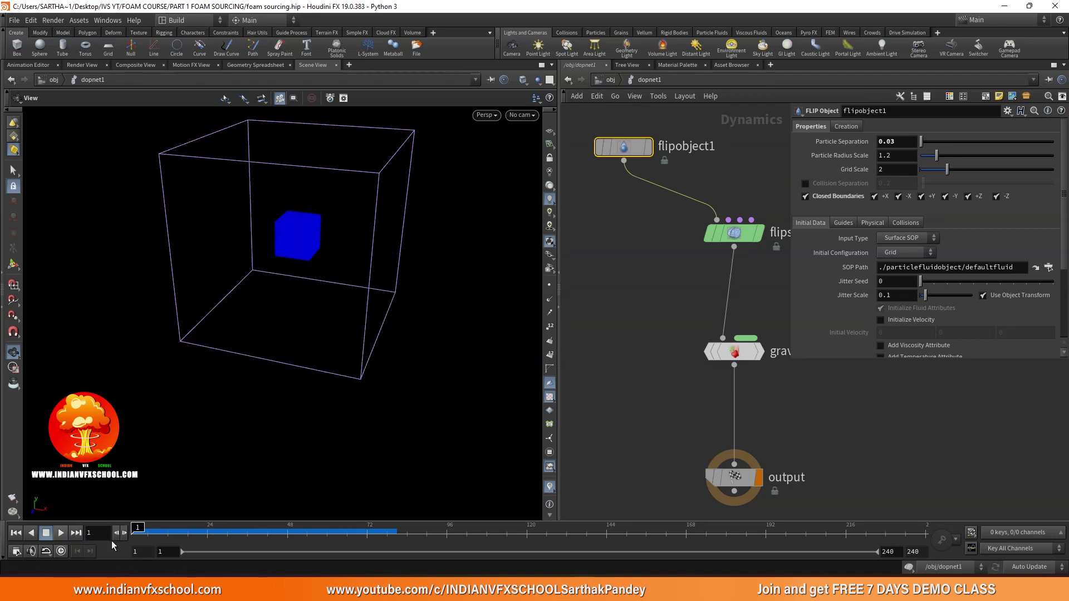
drag(295, 401, 315, 323)
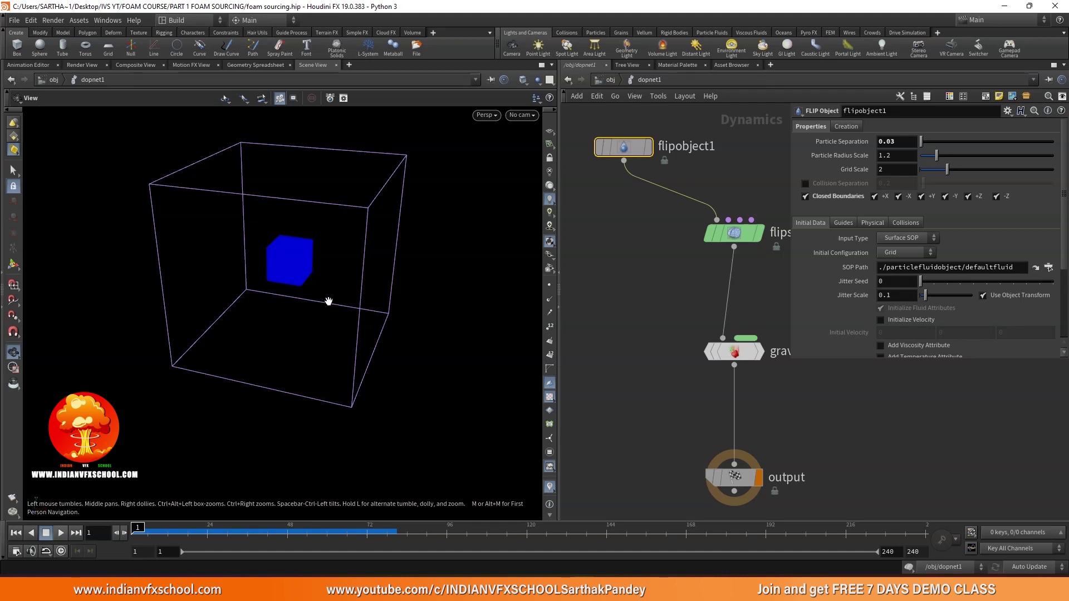
click(726, 235)
middle_drag(704, 259, 649, 258)
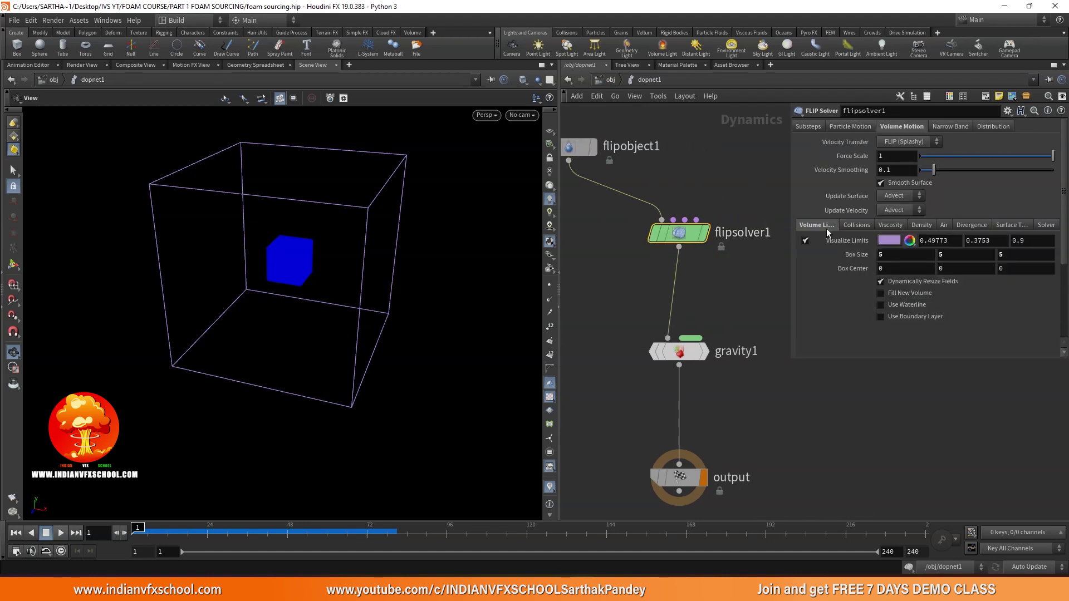
click(859, 127)
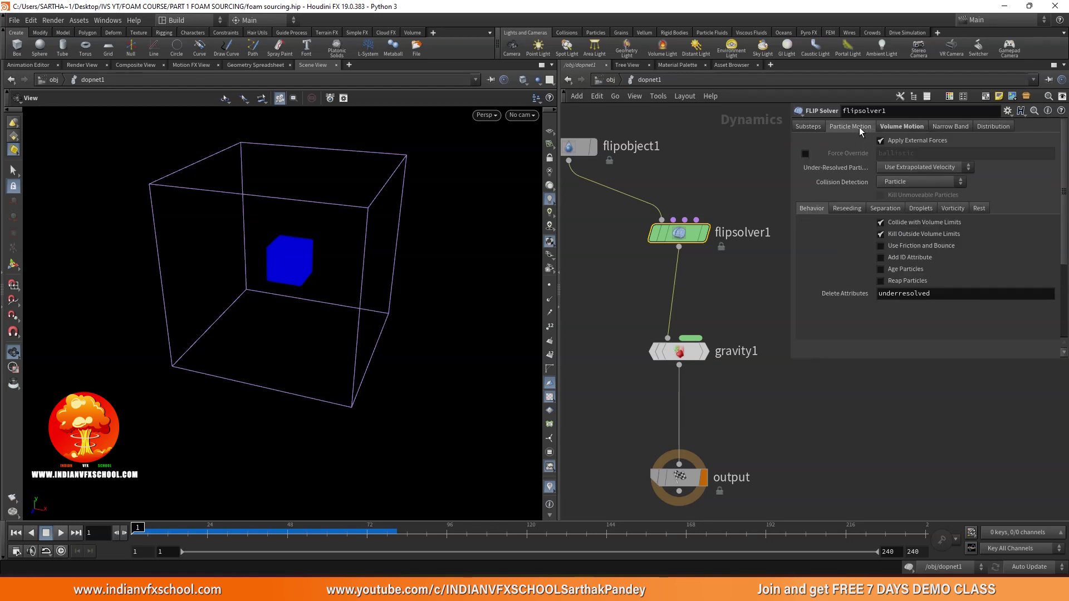
click(953, 208)
click(904, 221)
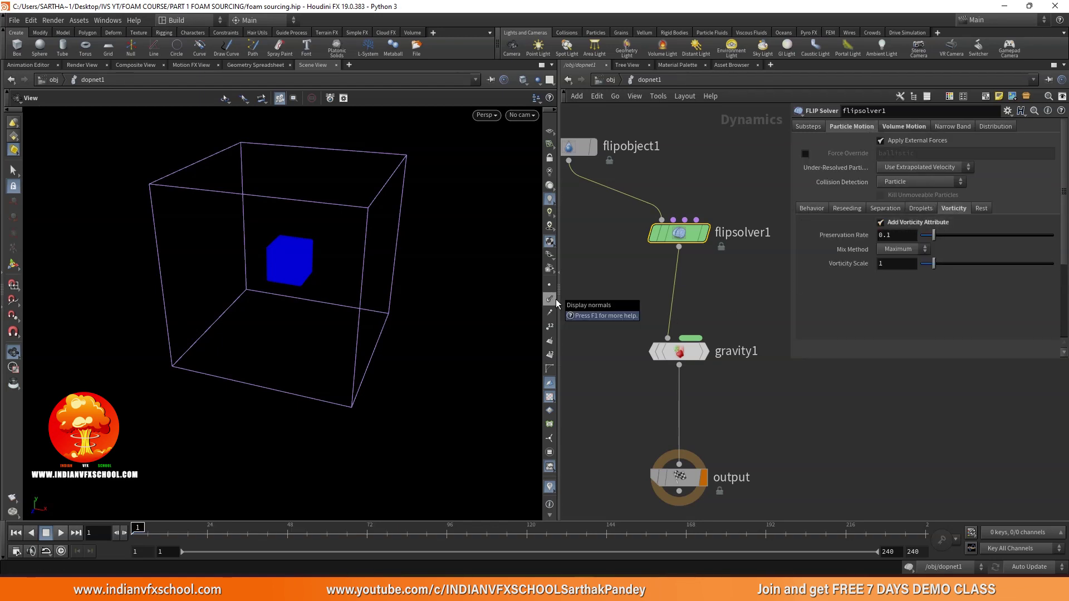
Step: Rename the dopnet1 node to 'flip' and copy it
click(611, 81)
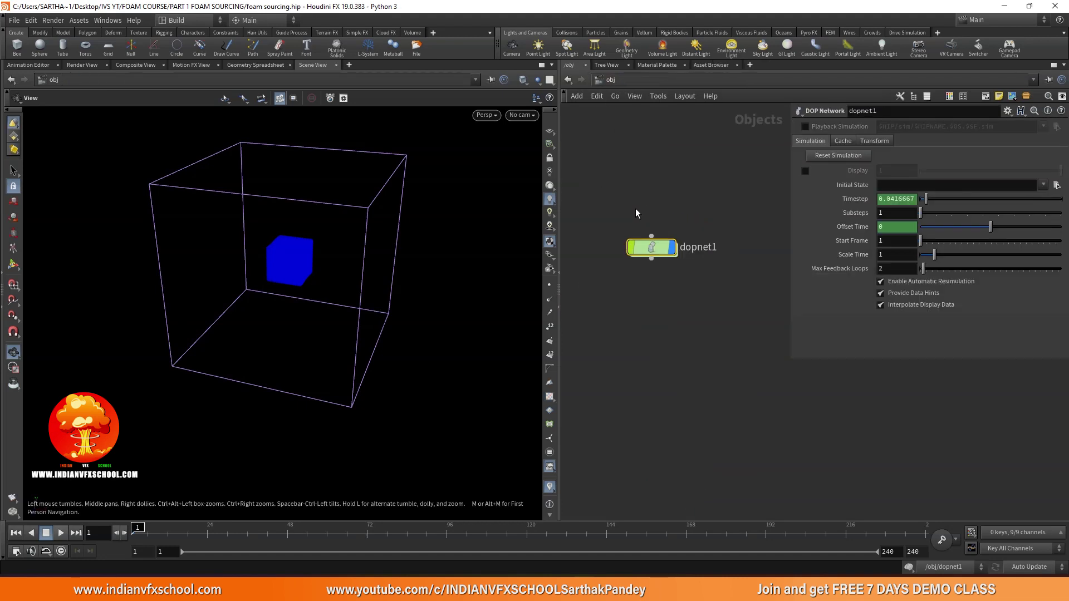
double_click(706, 251)
text(fl)
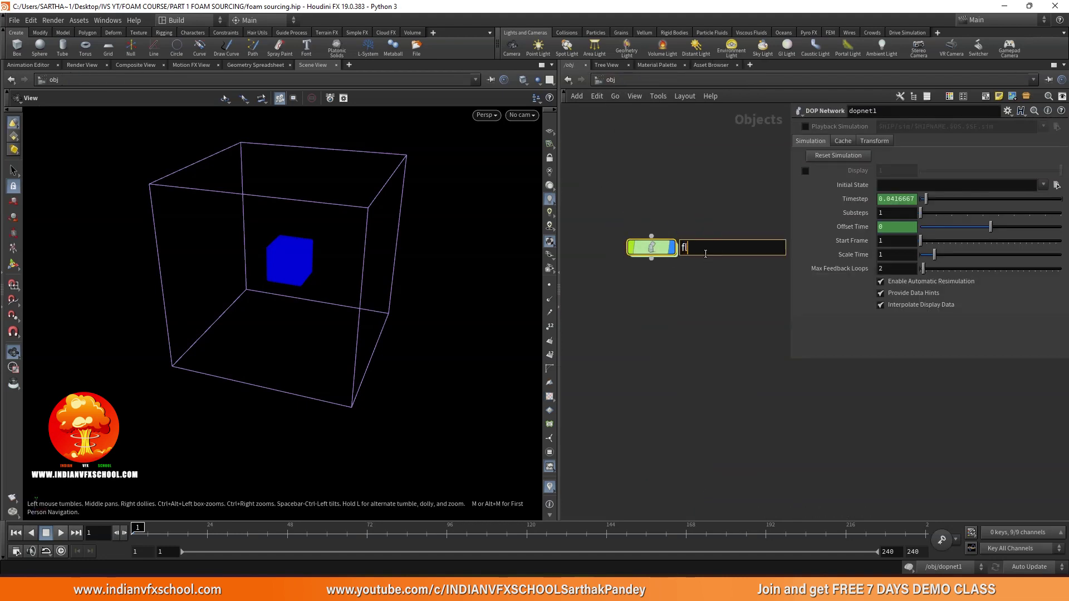
text(ip)
key(Return)
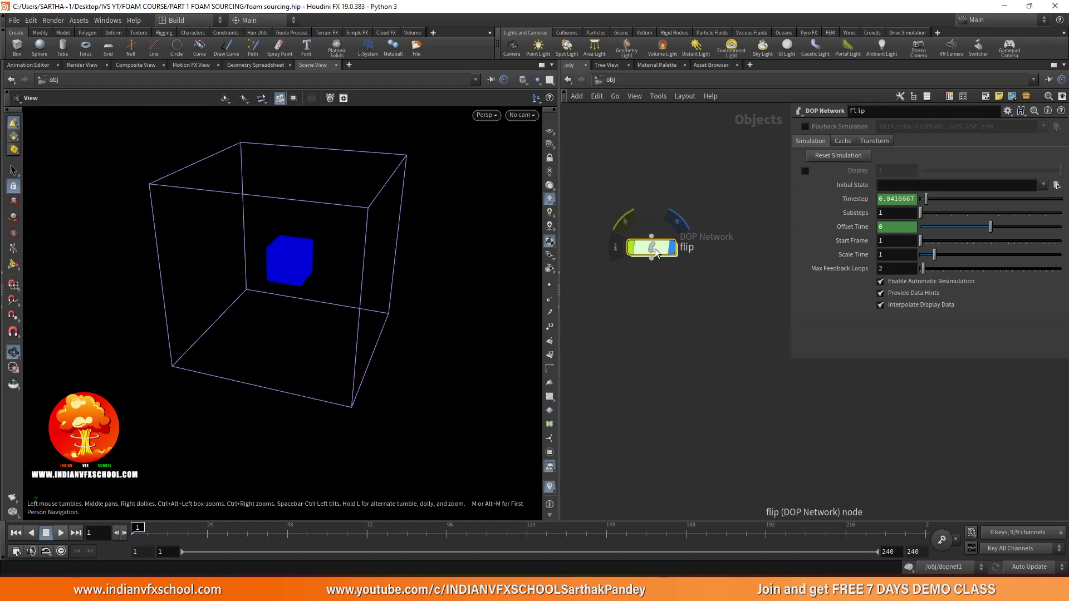
key(ctrl+c)
Step: Create a new Geometry object (geo1) at object level and step inside it
key(Tab)
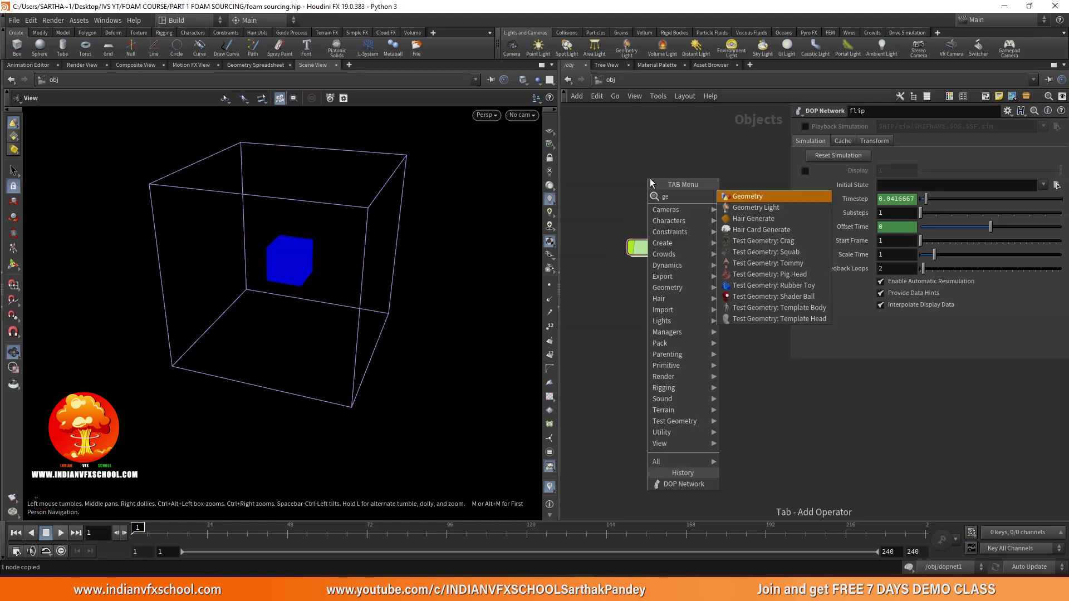
key(Escape)
click(649, 179)
key(Return)
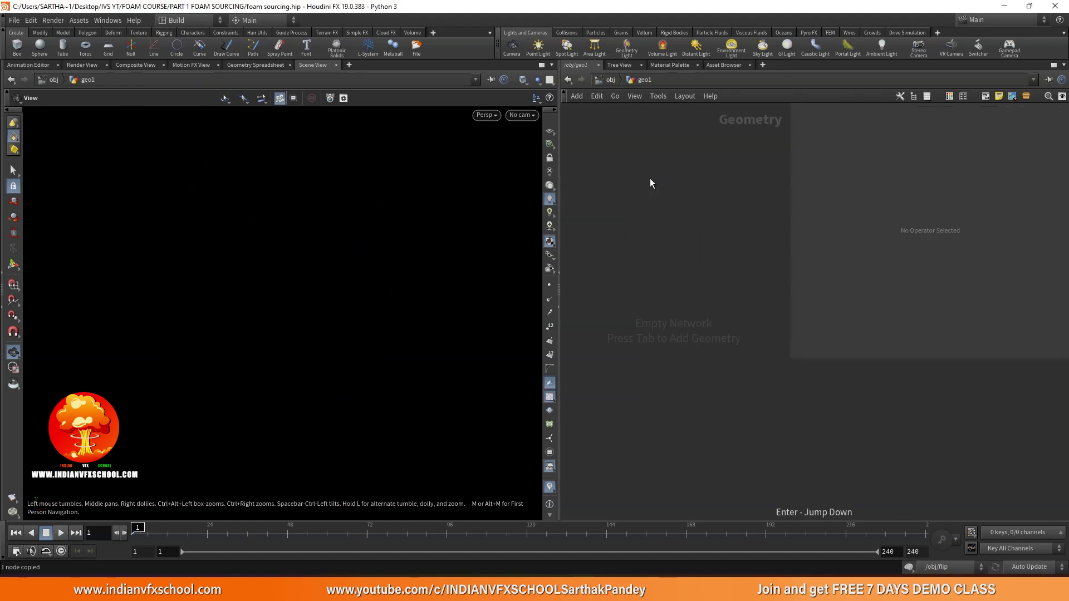
Step: Add a Dop I/O node importing /obj/flip with the Pyro preset, then play the simulation
key(Tab)
text(dopio)
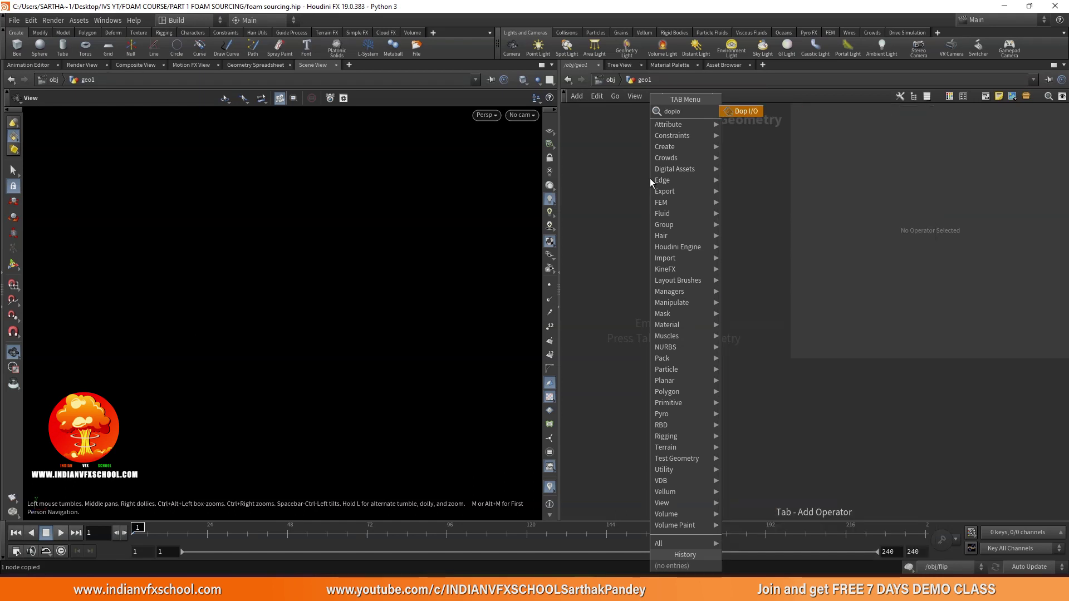
key(Return)
click(650, 178)
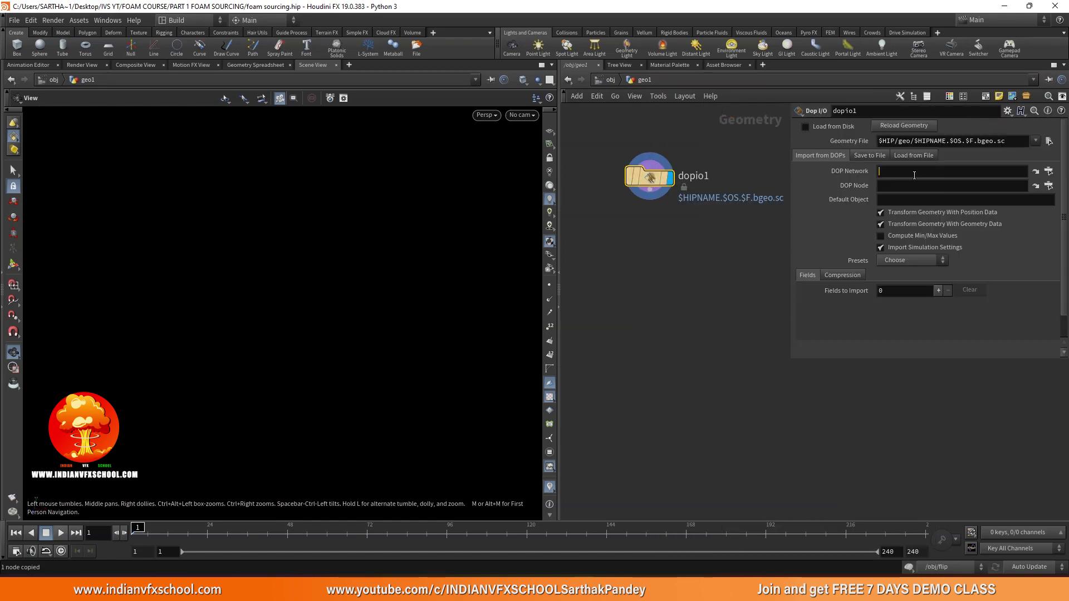
key(ctrl+v)
key(Return)
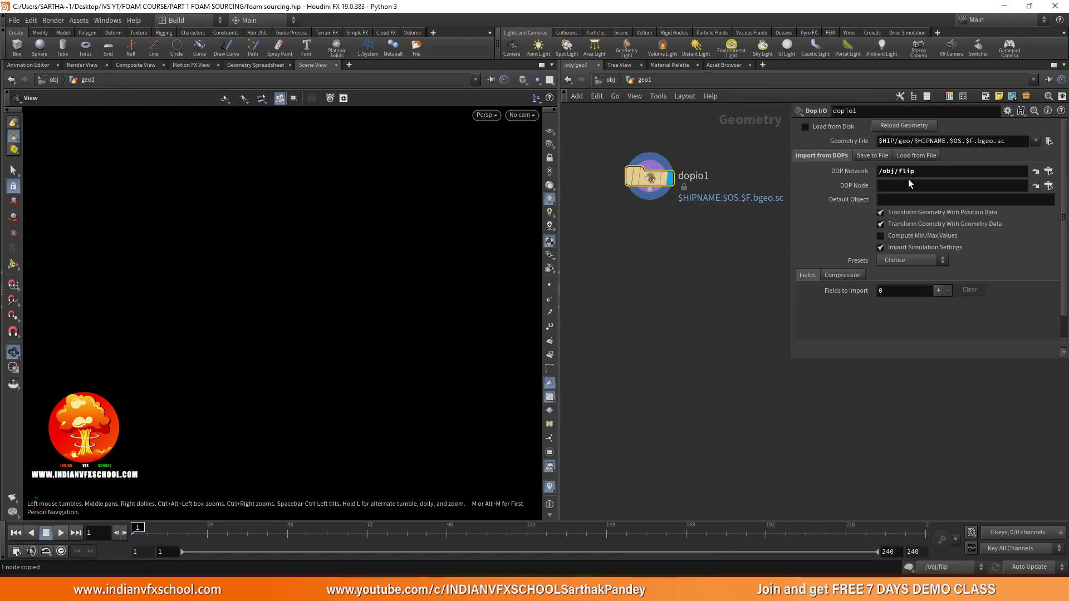
click(886, 261)
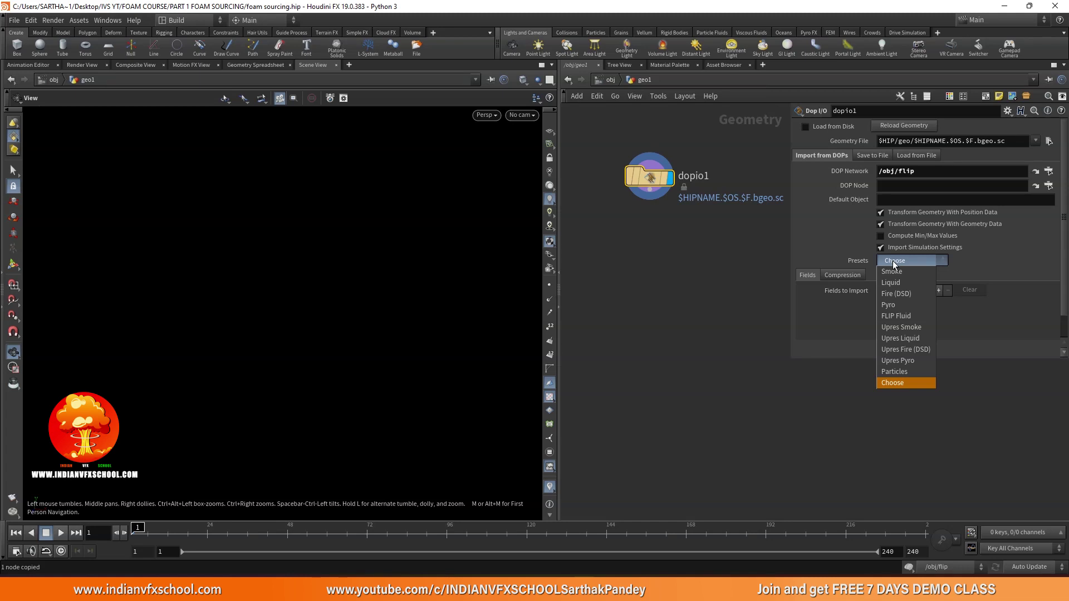
click(910, 305)
click(61, 533)
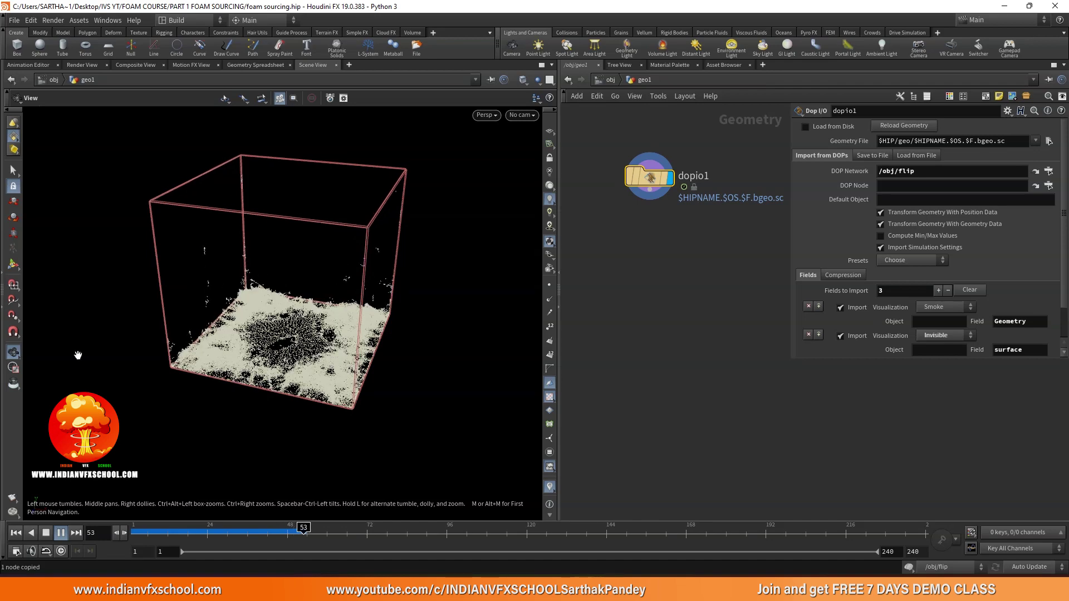
scroll(297, 259, up, 5)
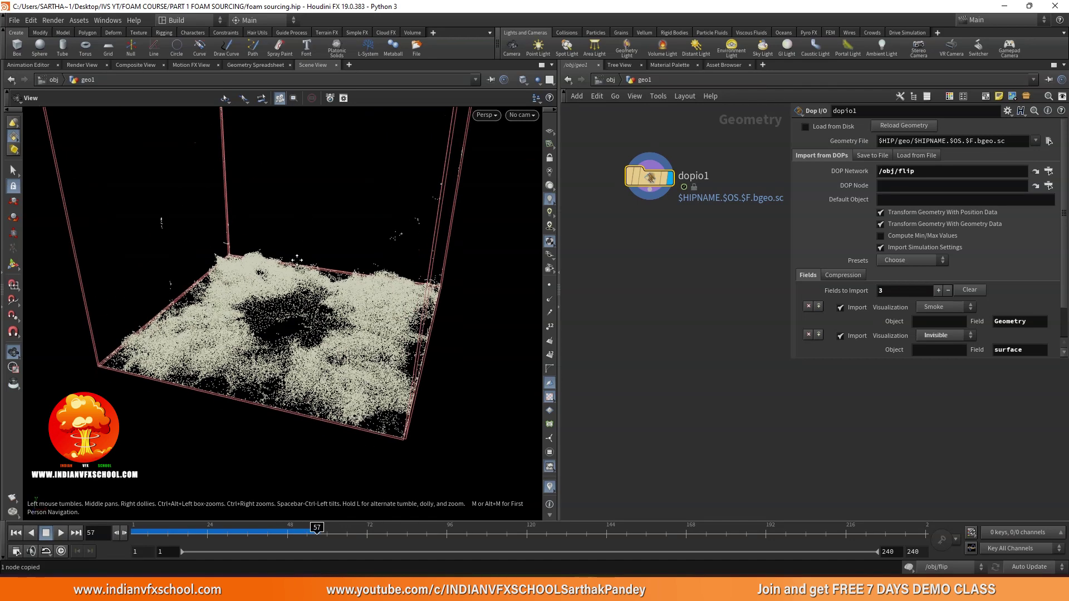
drag(297, 259, 354, 248)
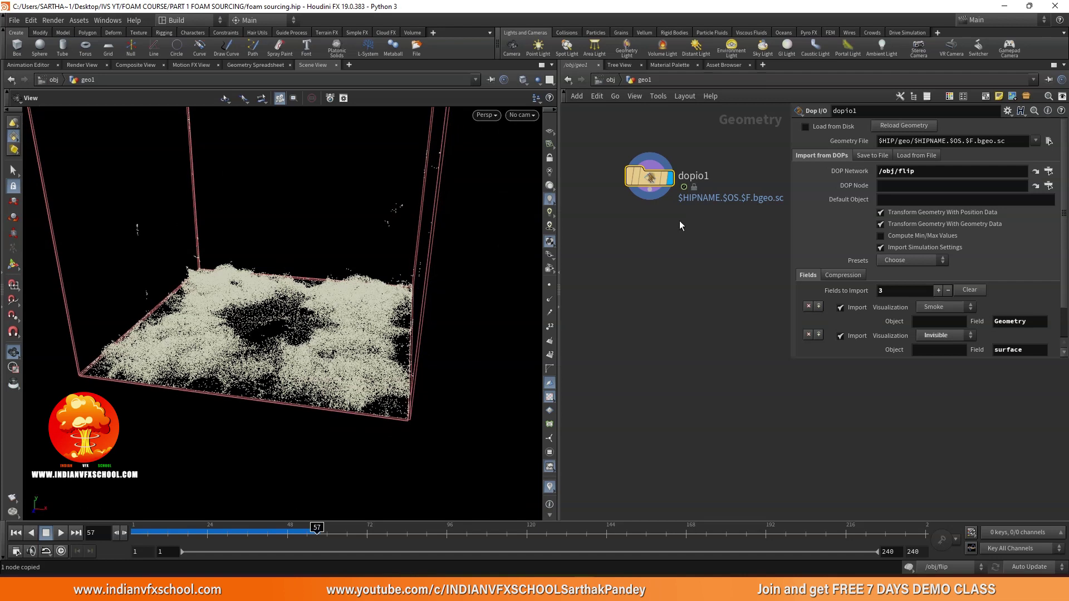
scroll(679, 220, up, 2)
drag(659, 166, 614, 243)
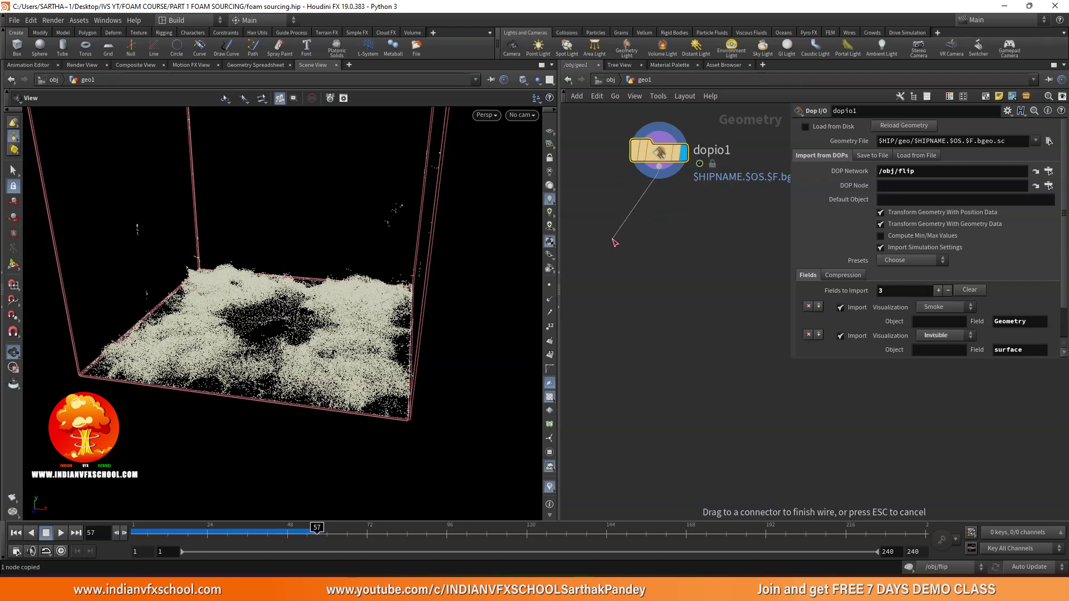
key(Tab)
text(dopio)
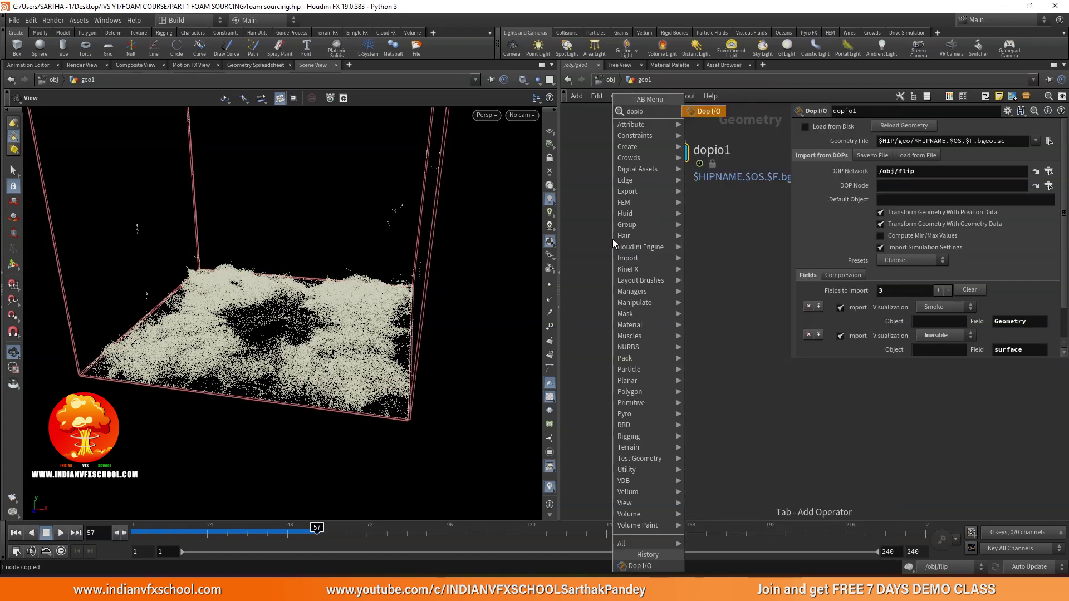
key(Return)
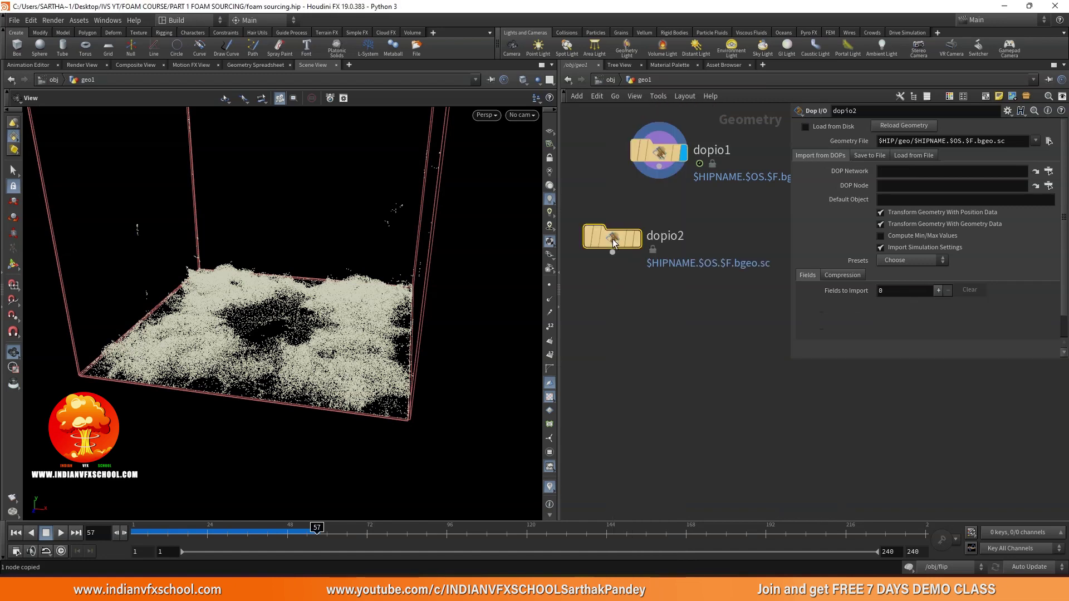
key(Delete)
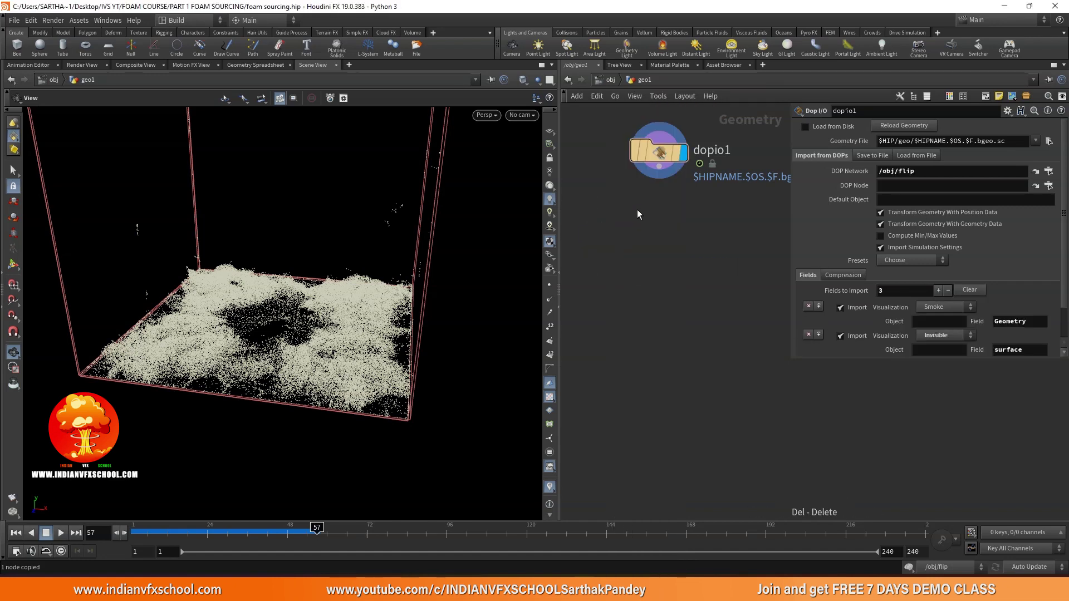
click(659, 166)
key(Tab)
text(whi)
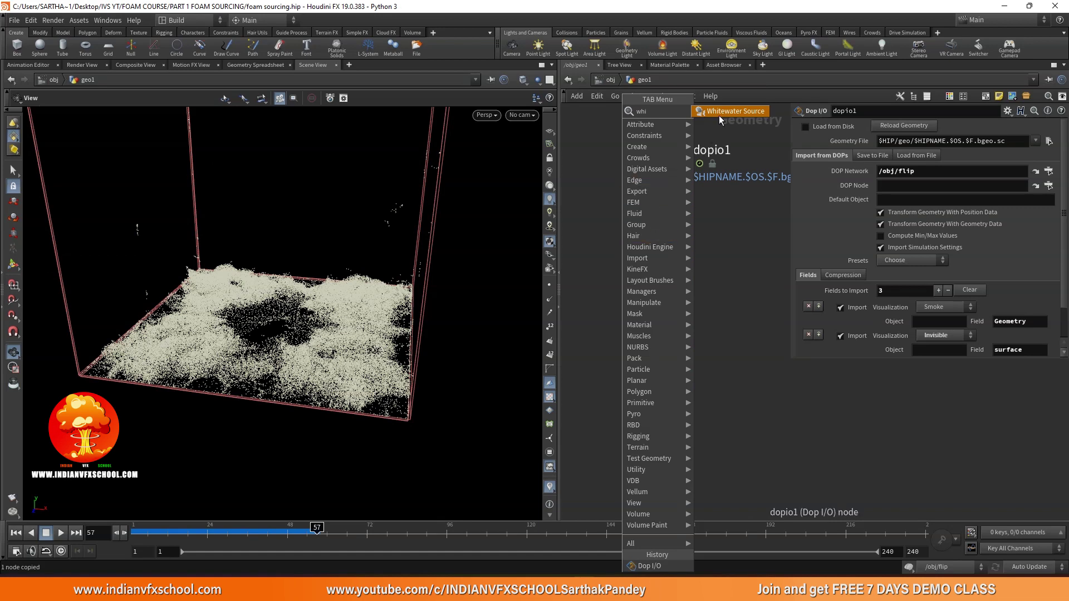
key(Return)
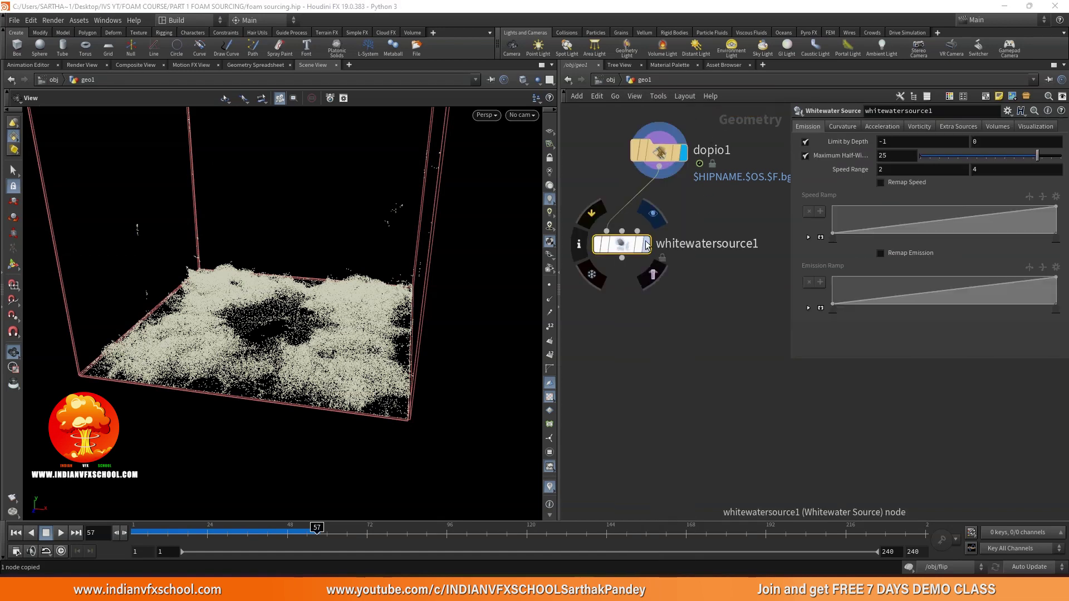
drag(281, 262, 258, 362)
drag(167, 527, 294, 528)
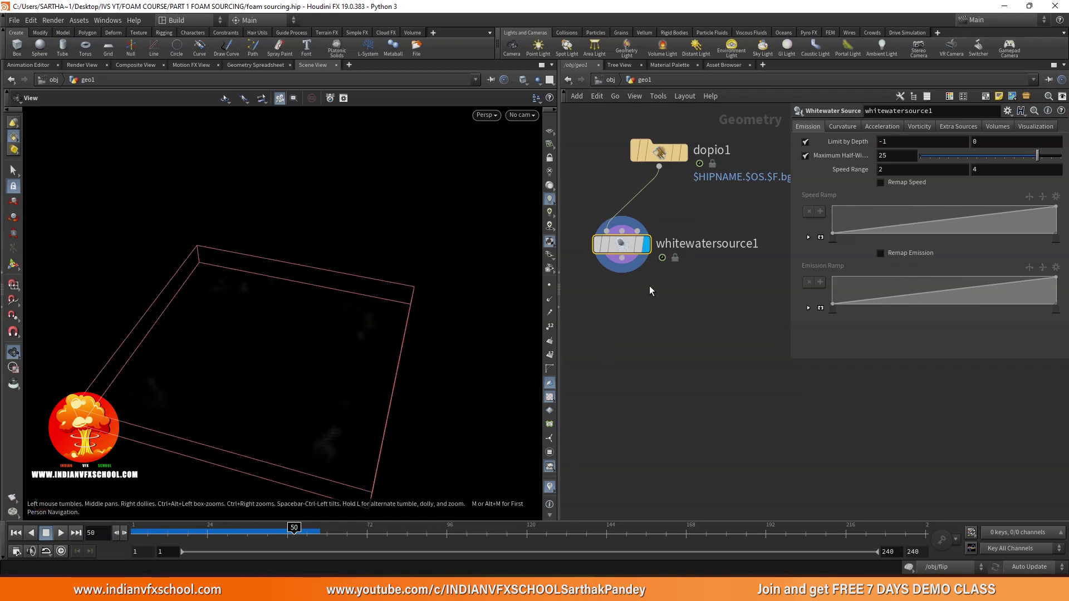
mouse_move(625, 252)
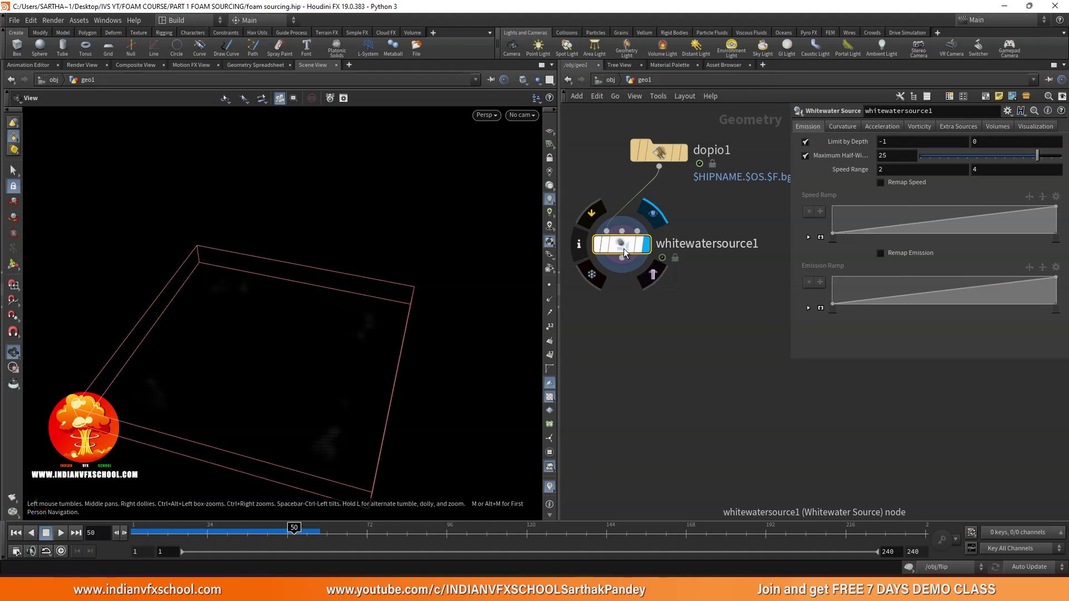
mouse_move(468, 337)
mouse_down()
mouse_move(456, 359)
mouse_move(468, 322)
mouse_up()
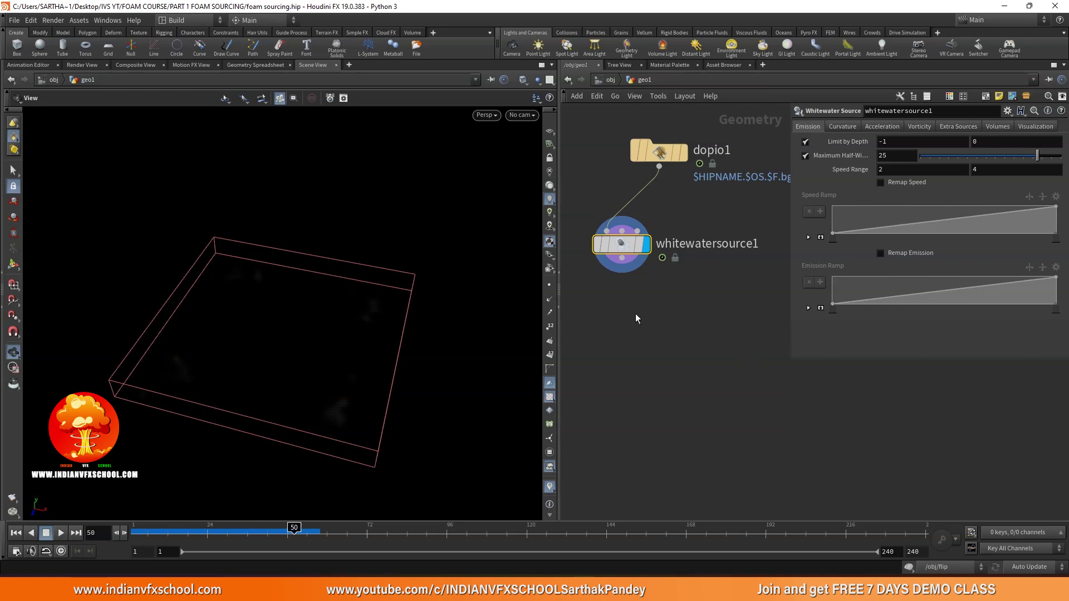
key(Delete)
click(669, 163)
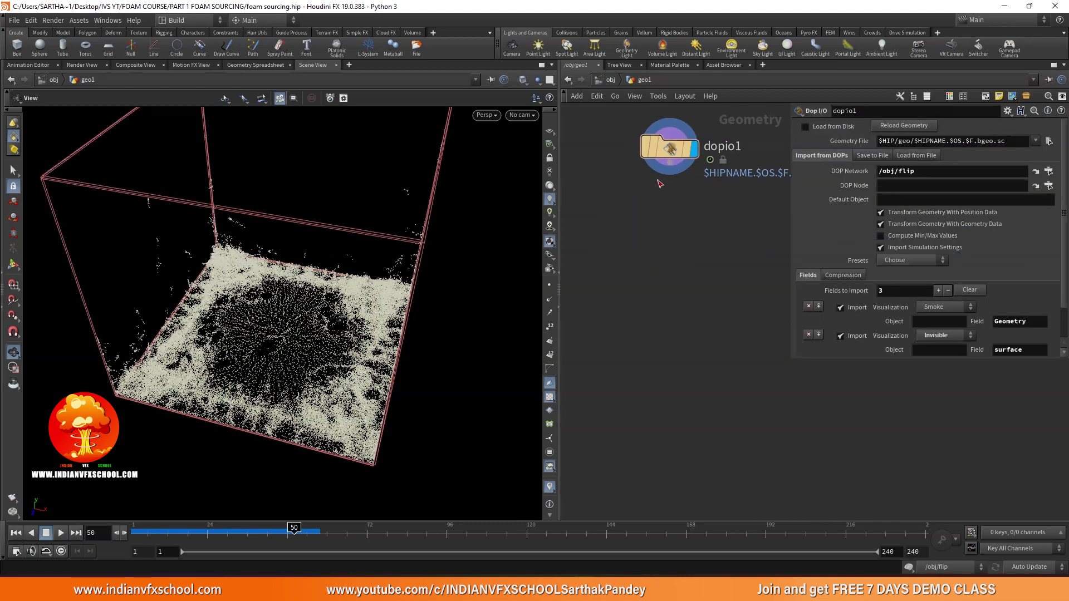
Step: Replace a mistaken Group node with a Group Expression node wired below dopio1
click(624, 237)
text(group)
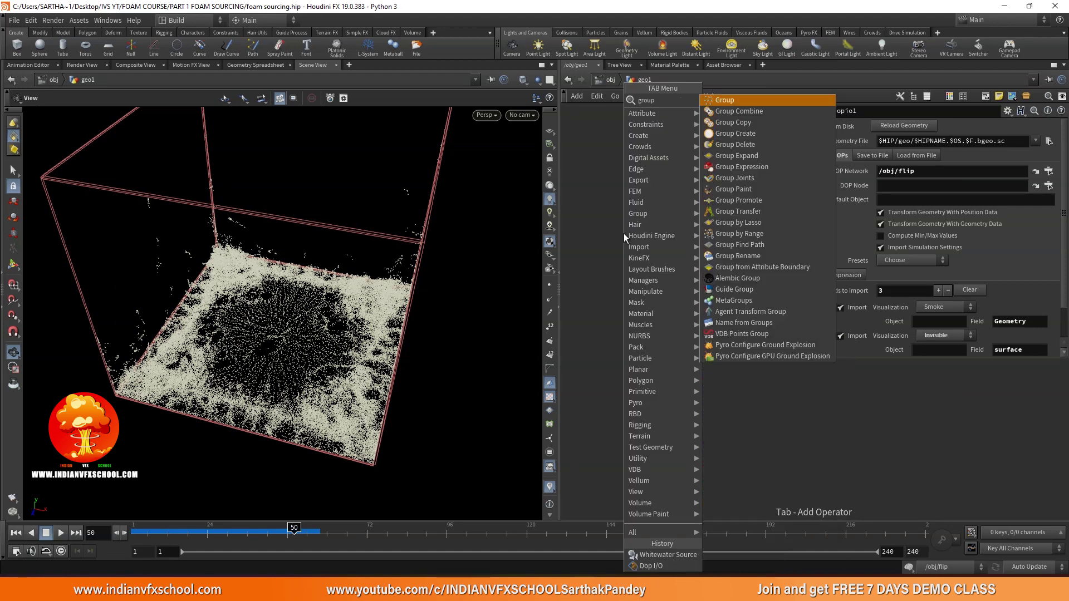
key(Return)
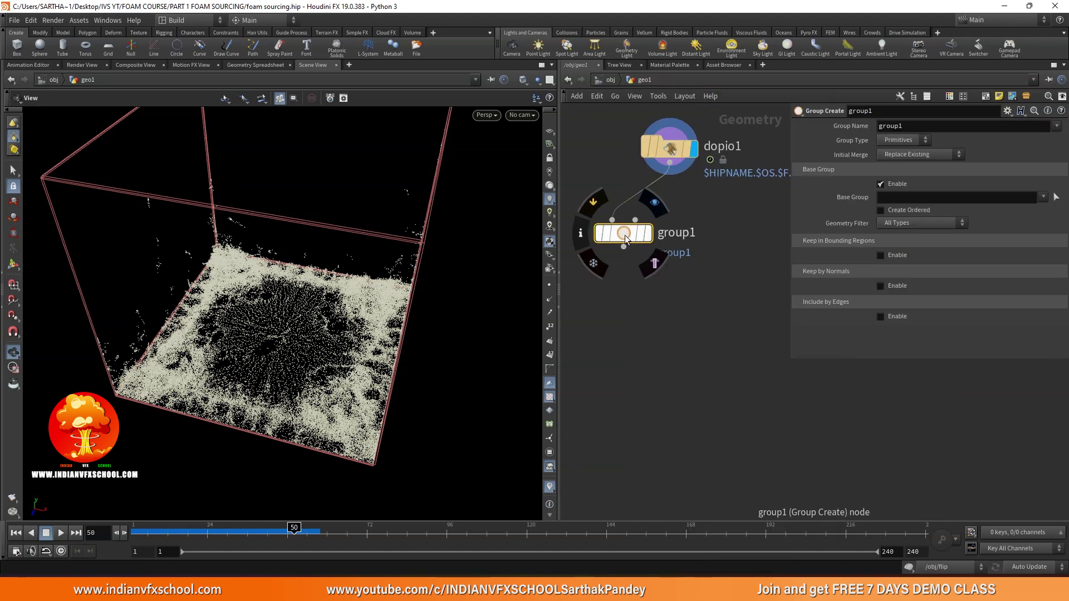
key(Delete)
click(664, 173)
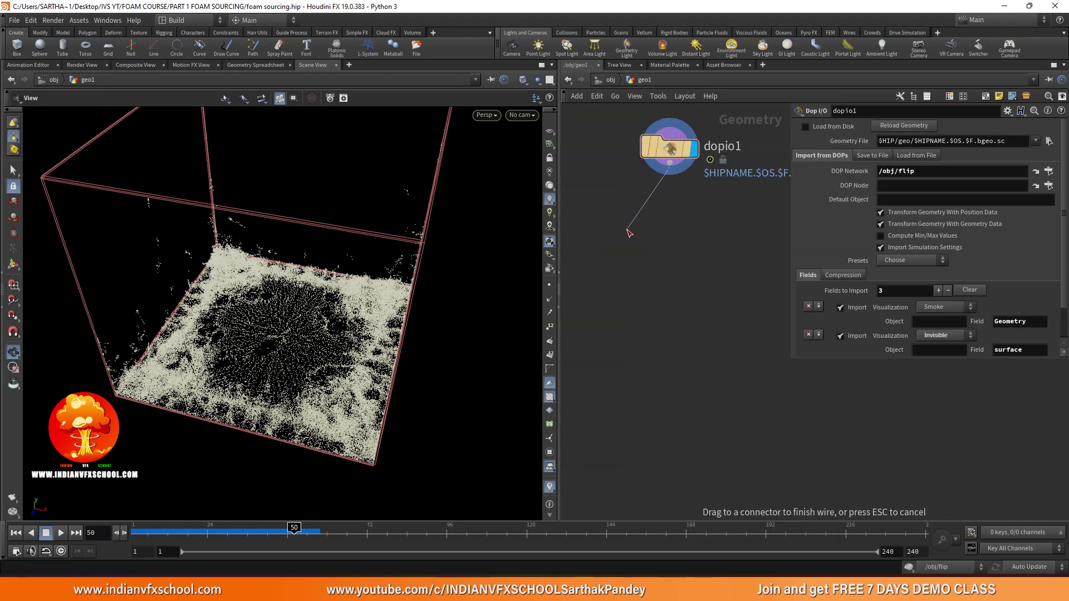
click(629, 232)
text(group)
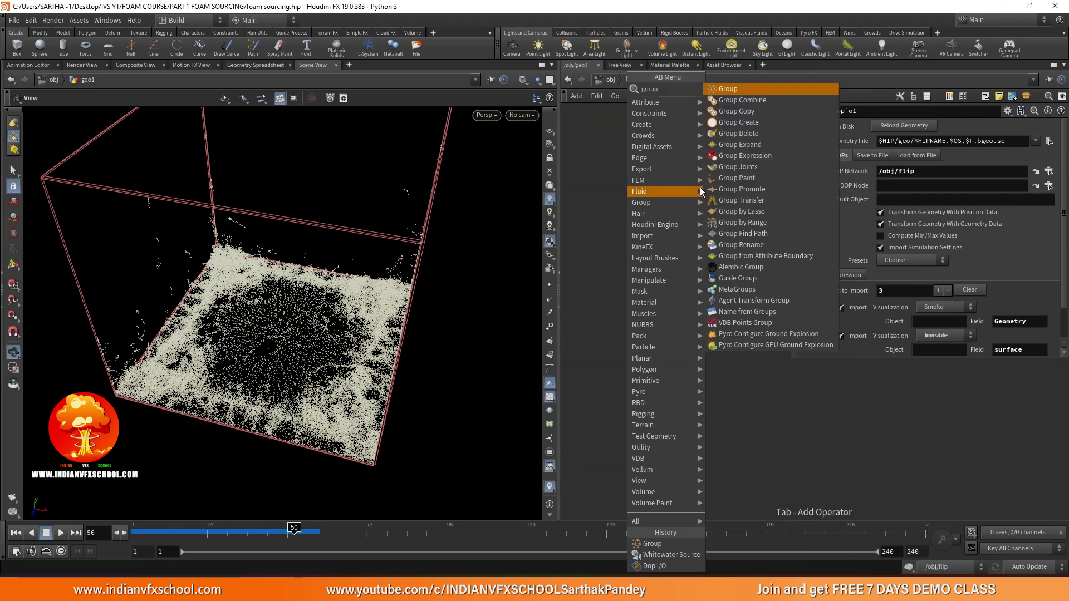
click(745, 156)
click(683, 265)
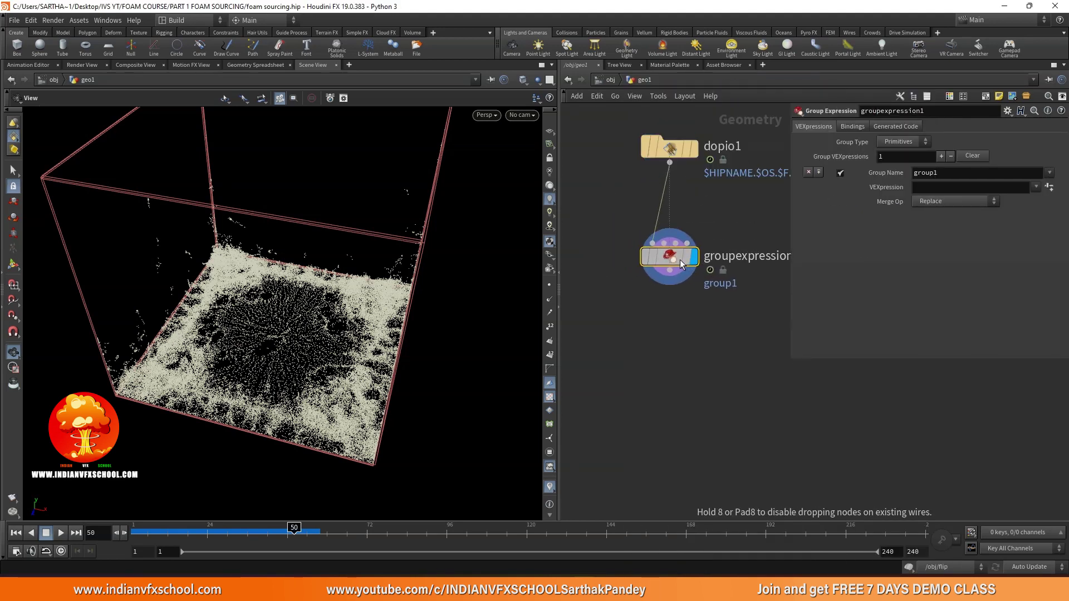
Step: Check dopio1's info across frames 17–35 to confirm particles carry a vorticity attribute
drag(444, 312, 508, 241)
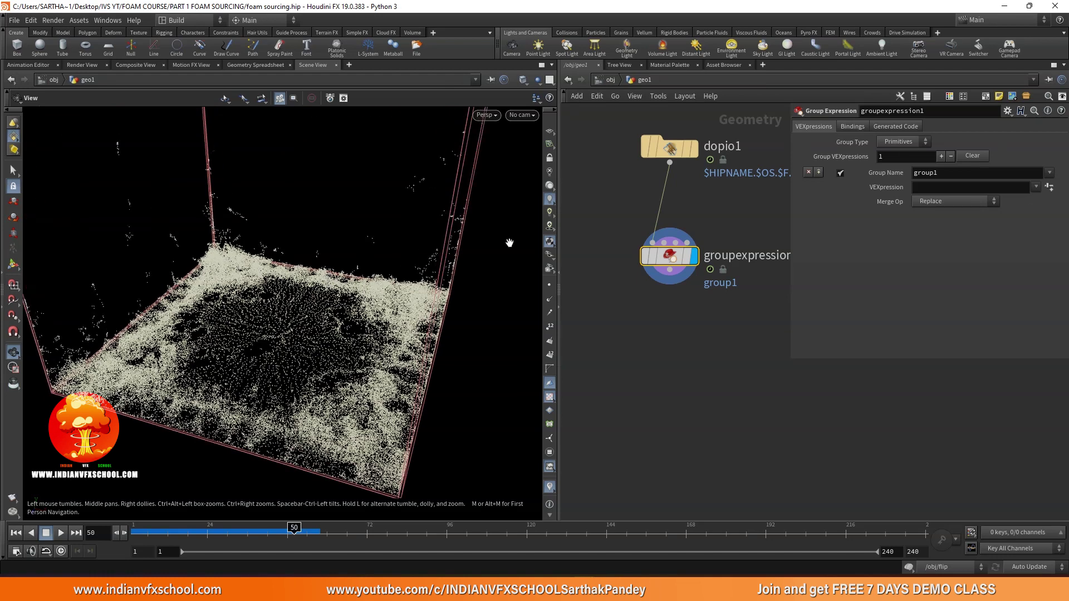
click(692, 148)
click(666, 158)
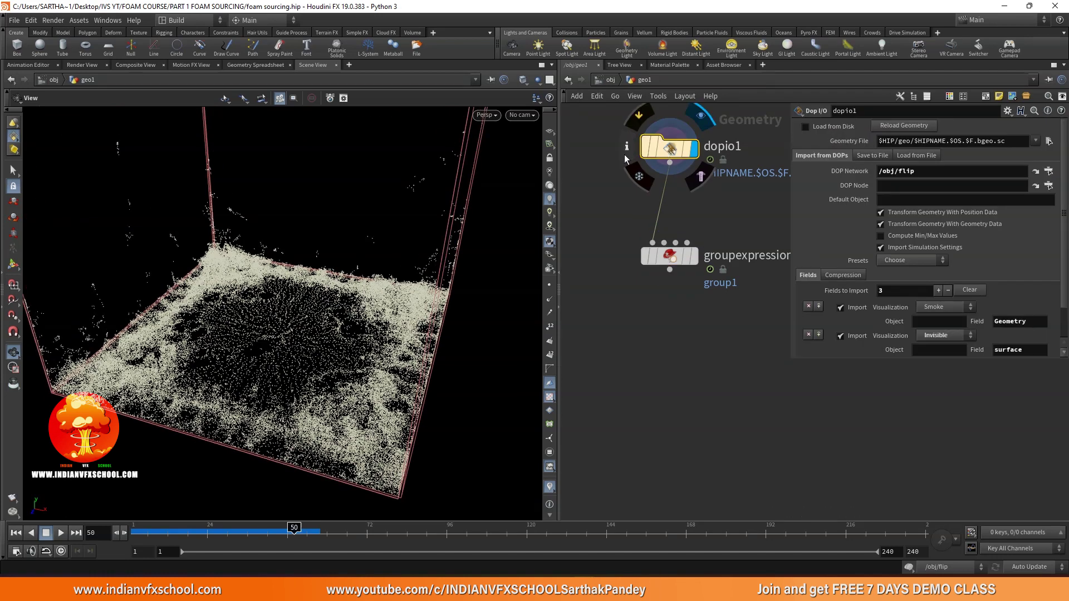
click(626, 147)
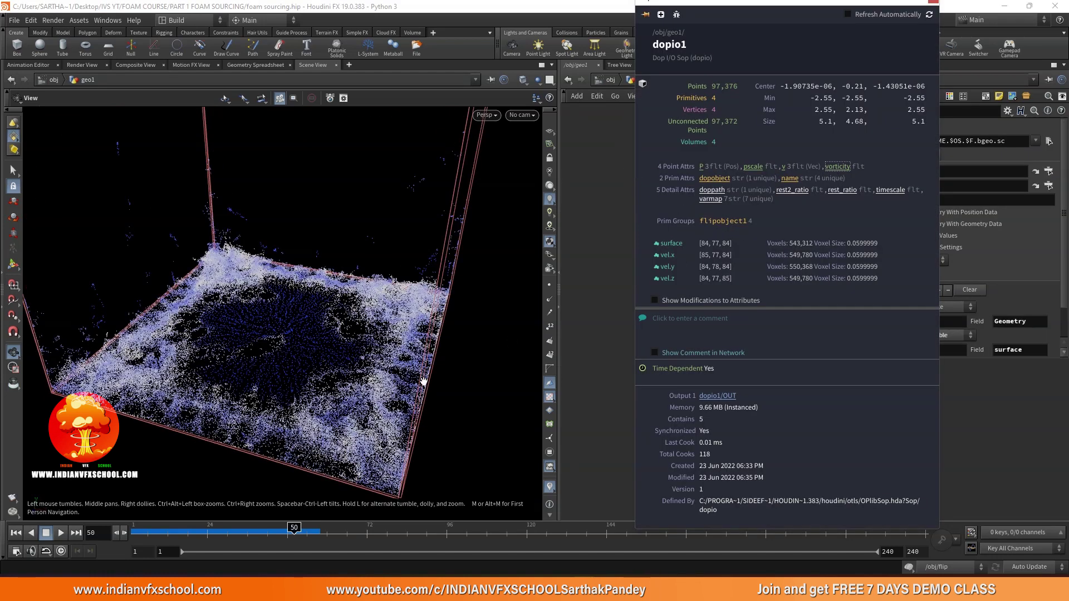
mouse_move(167, 527)
mouse_down()
mouse_move(204, 527)
mouse_move(158, 527)
mouse_move(184, 528)
mouse_up()
scroll(262, 302, up, 5)
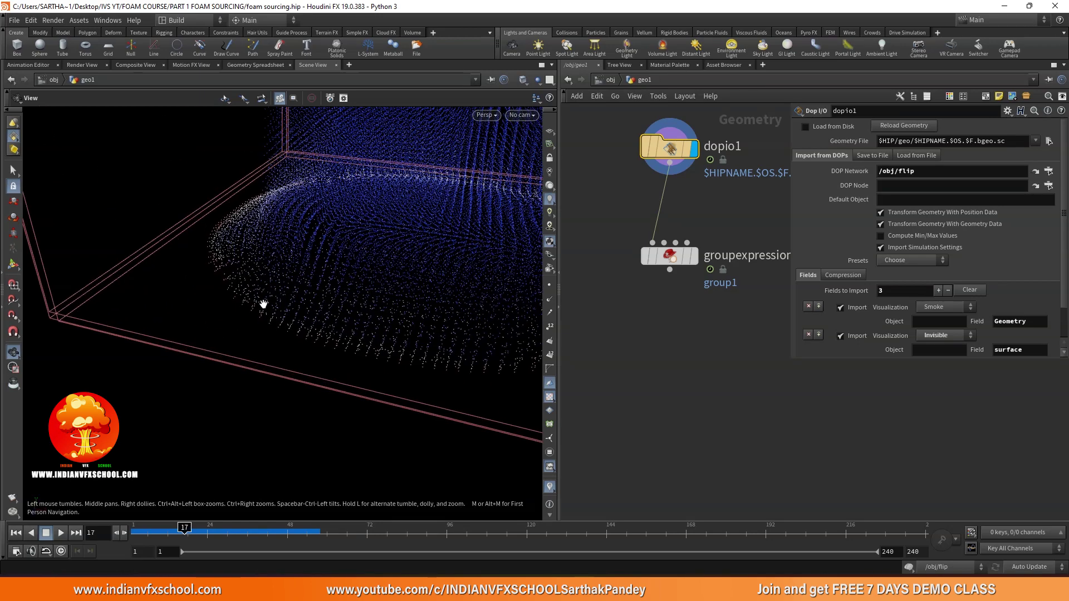
scroll(255, 296, down, 5)
drag(189, 528, 245, 528)
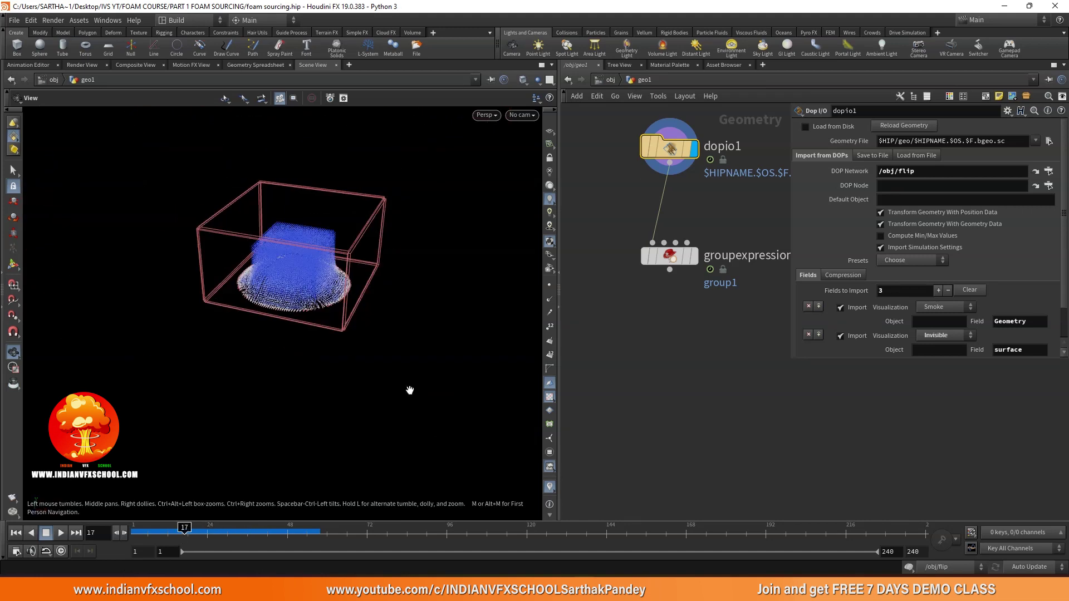
middle_click(654, 151)
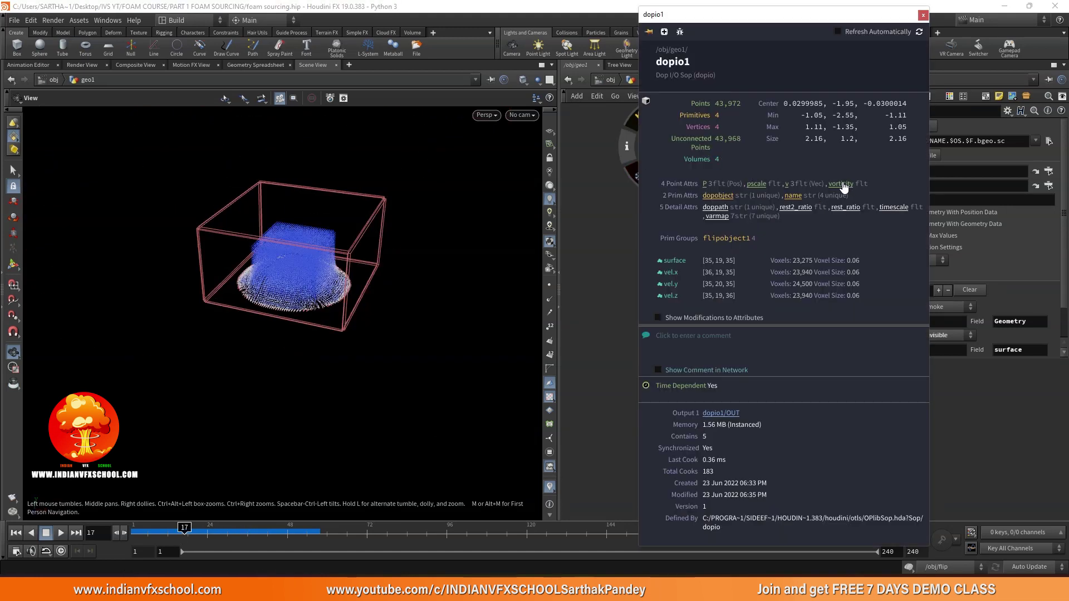
click(673, 257)
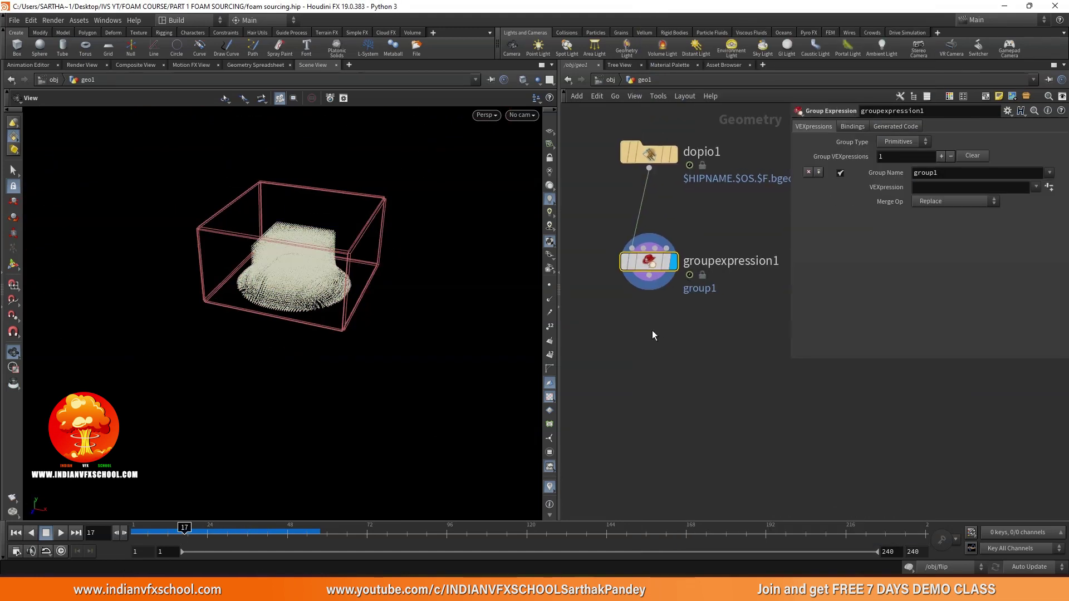
double_click(937, 173)
text(vorticity)
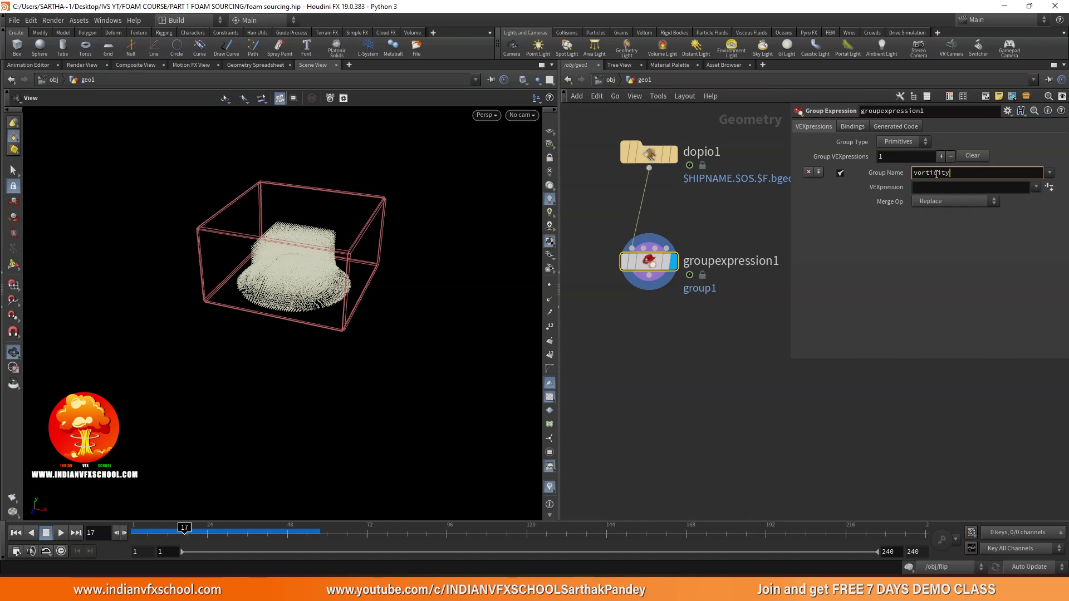
key(Return)
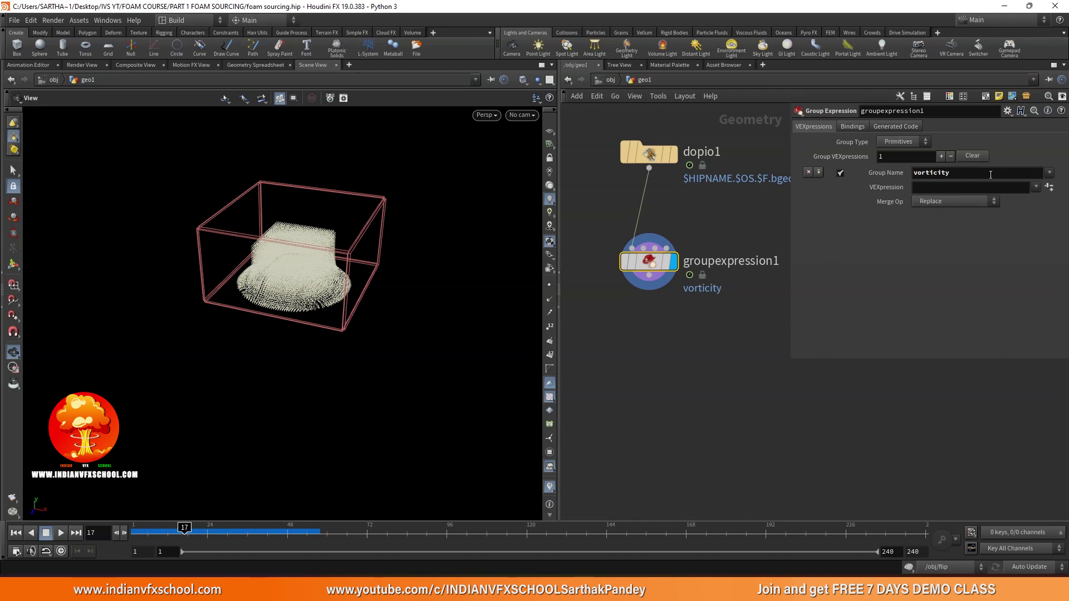
double_click(965, 176)
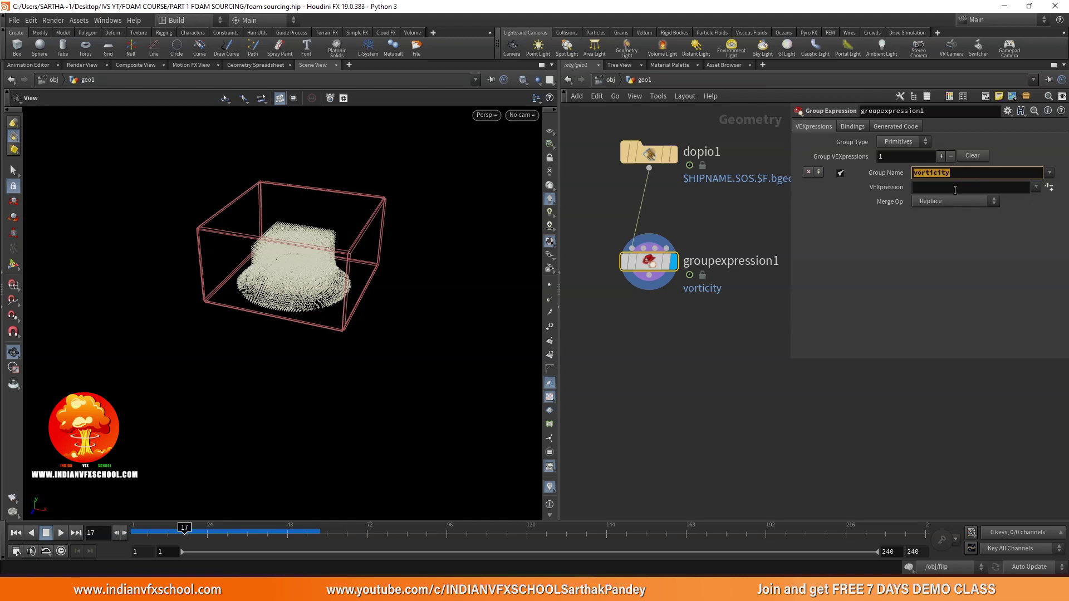
click(953, 189)
text(@vorticity>15)
key(Return)
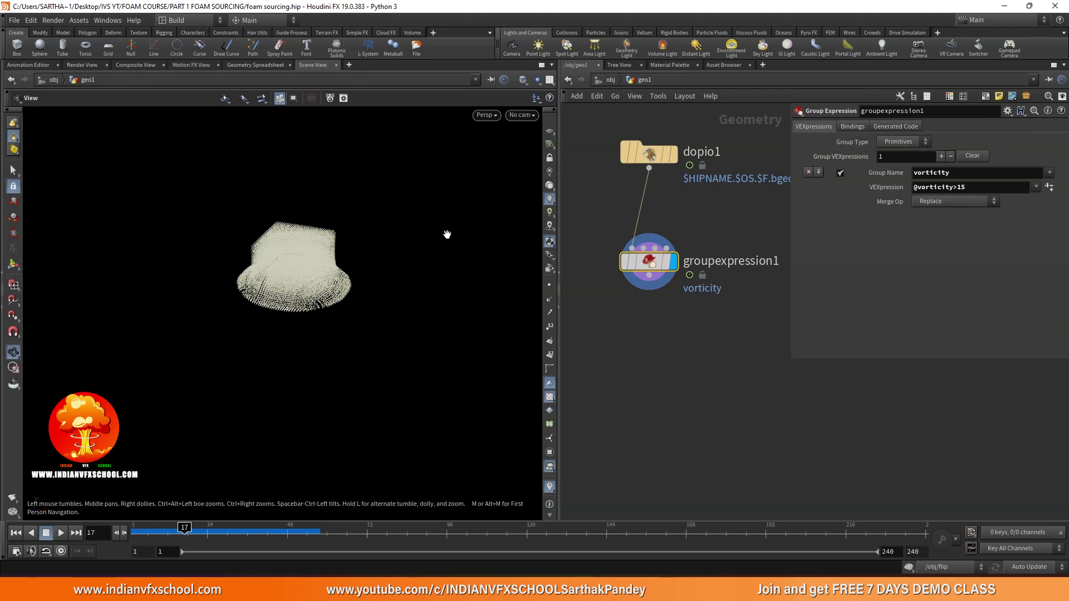
Step: Switch the group type to Points and scrub frames 17 to 55 to review grouped particles
click(903, 141)
click(896, 160)
scroll(303, 320, up, 3)
scroll(303, 320, down, 3)
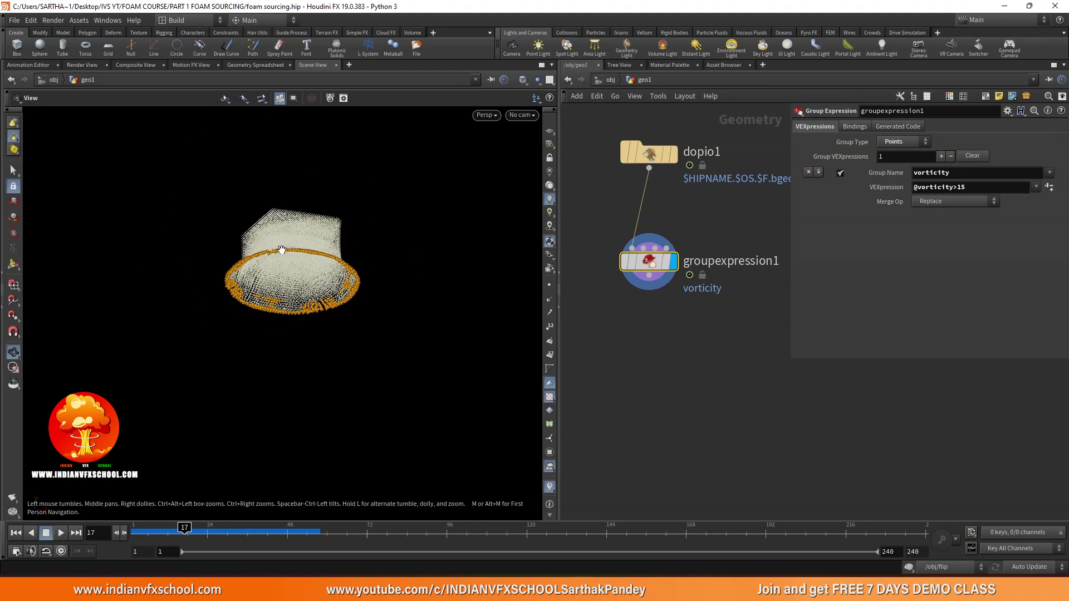
mouse_move(184, 527)
mouse_down()
mouse_move(207, 527)
mouse_move(154, 528)
mouse_move(167, 527)
mouse_up()
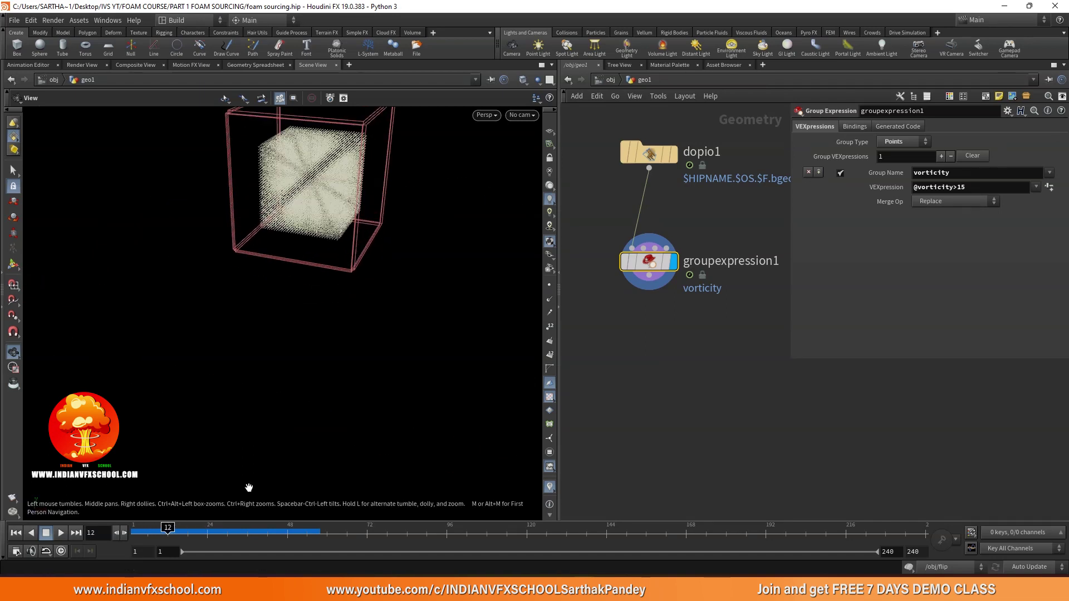
mouse_move(168, 530)
mouse_down()
mouse_move(197, 530)
mouse_move(187, 531)
mouse_up()
key(h)
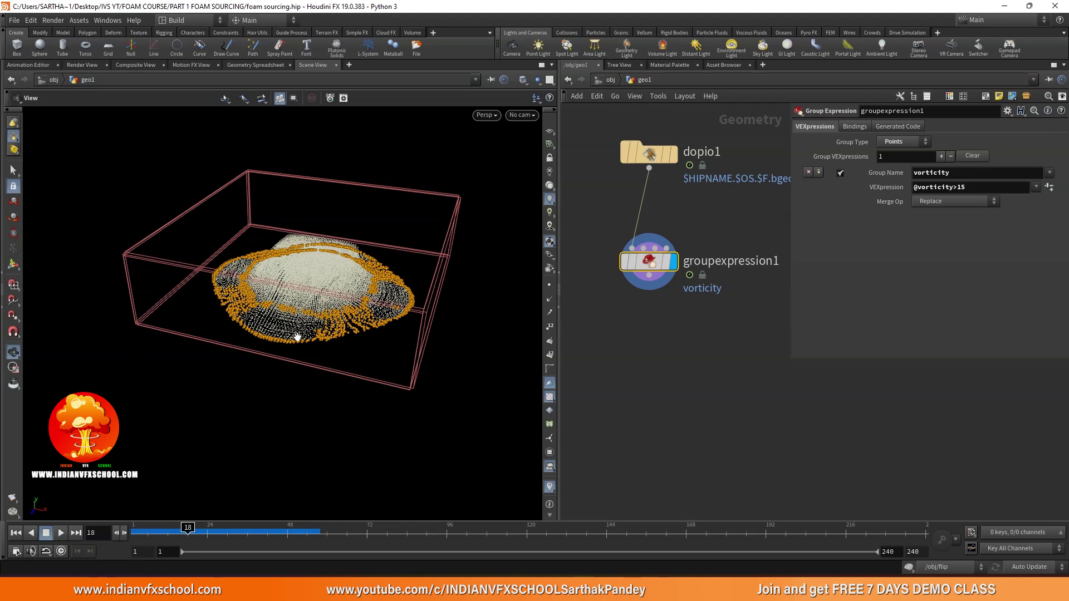
drag(185, 527, 311, 529)
drag(362, 346, 310, 305)
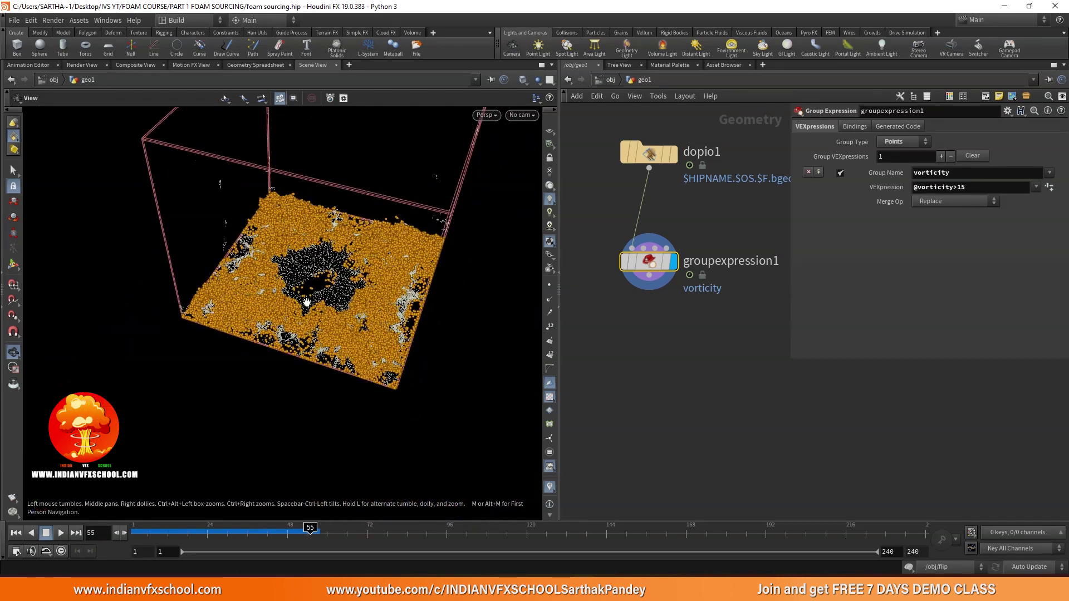
scroll(308, 298, up, 5)
middle_drag(992, 182, 1030, 182)
drag(149, 528, 307, 512)
drag(362, 342, 325, 338)
scroll(653, 233, up, 2)
Step: Add a Blast node wired below groupexpression1 and display its output
click(654, 233)
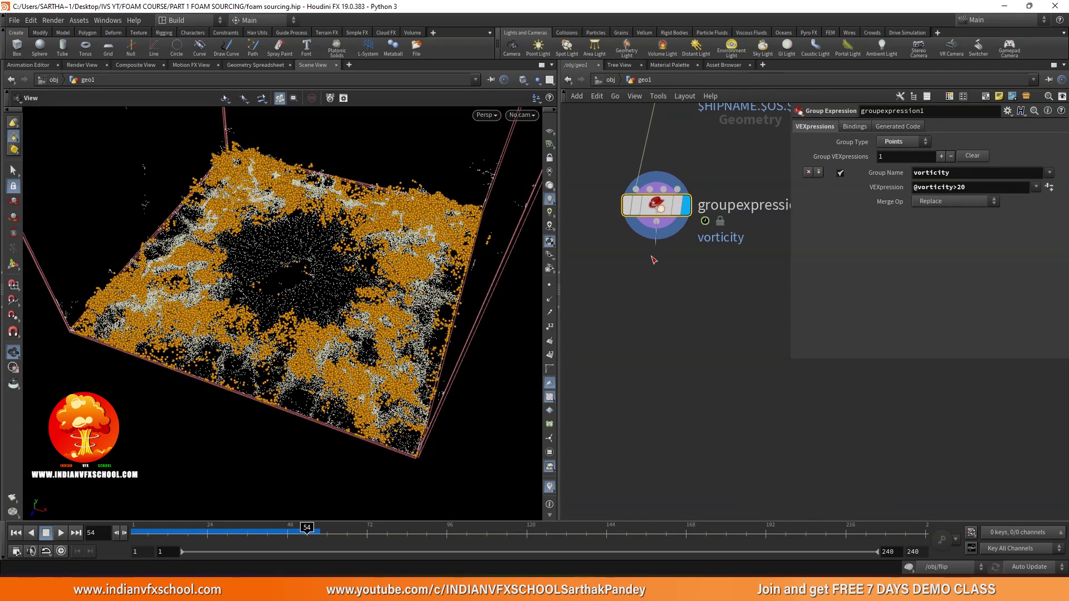
key(Tab)
text(blast)
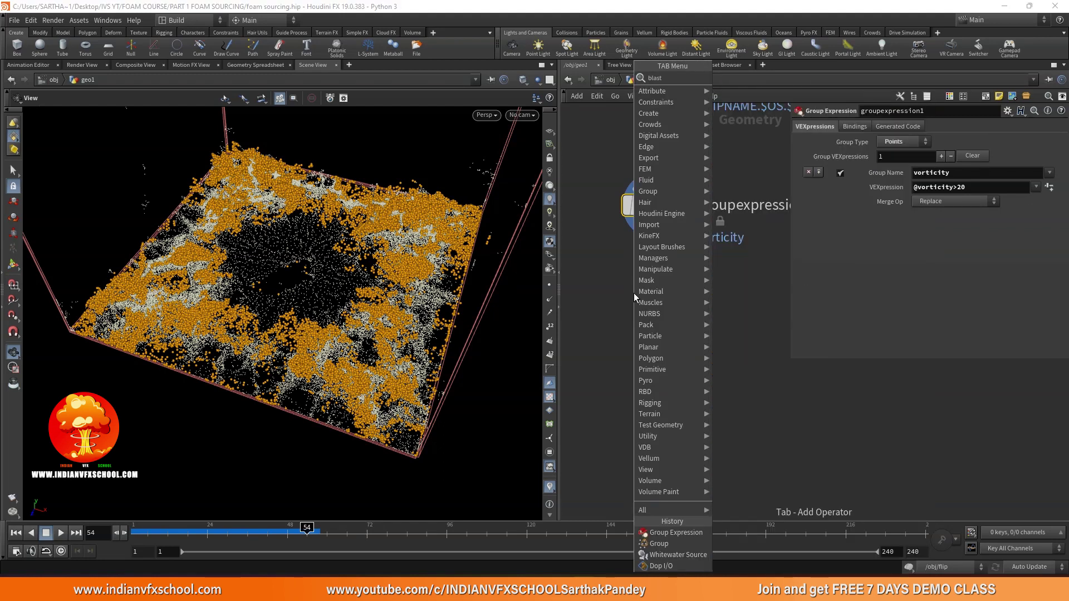
key(Return)
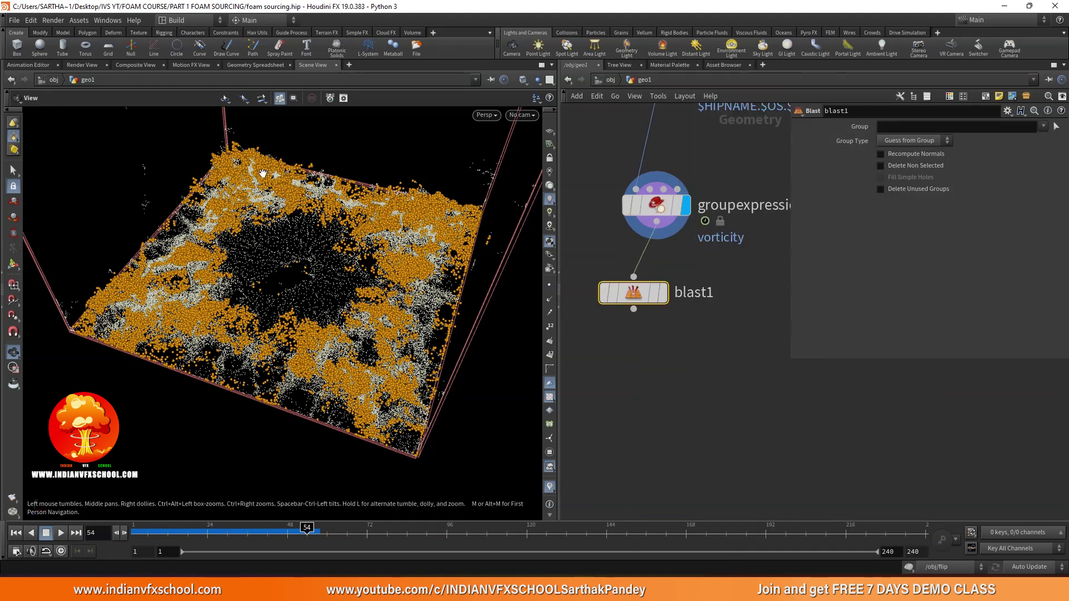
click(682, 315)
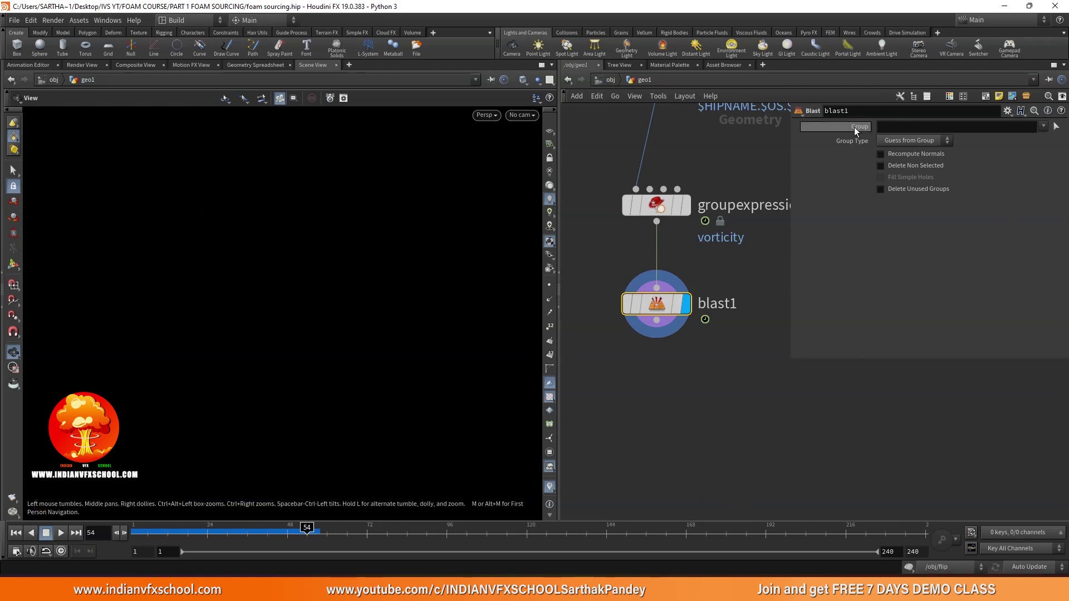
Step: Set blast1's group to vorticity with Delete Non Selected, and scrub to frame 49
click(1043, 127)
click(954, 259)
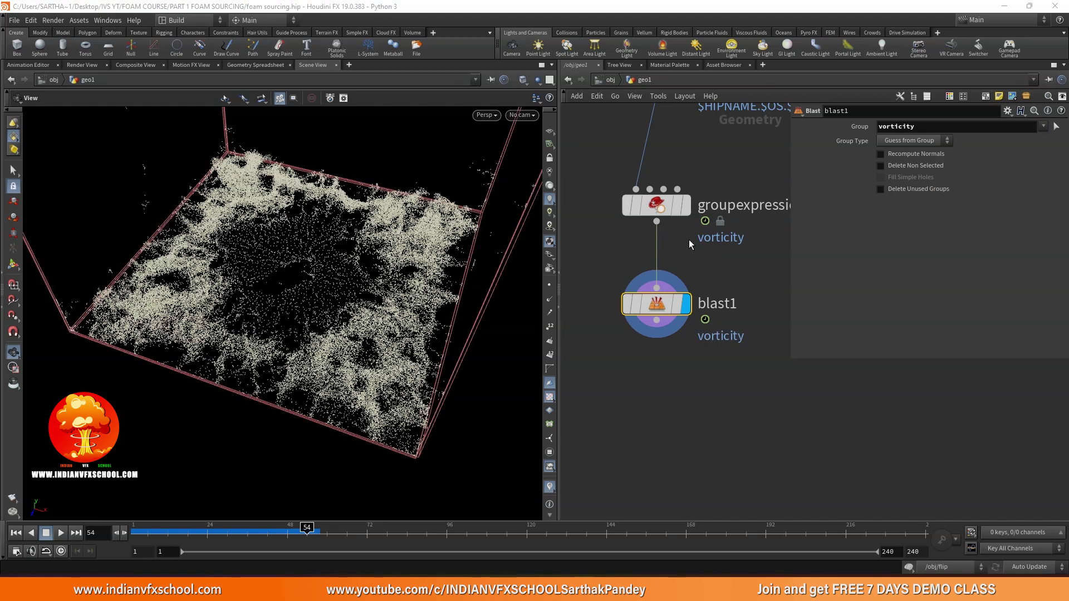
click(665, 205)
click(666, 307)
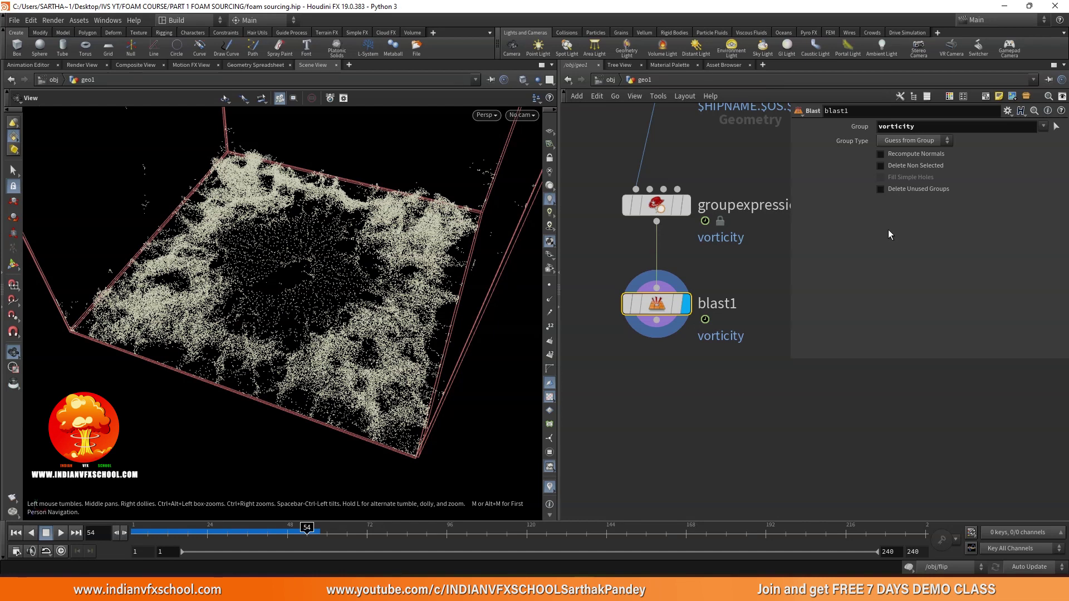
click(915, 166)
click(153, 528)
drag(153, 528, 297, 530)
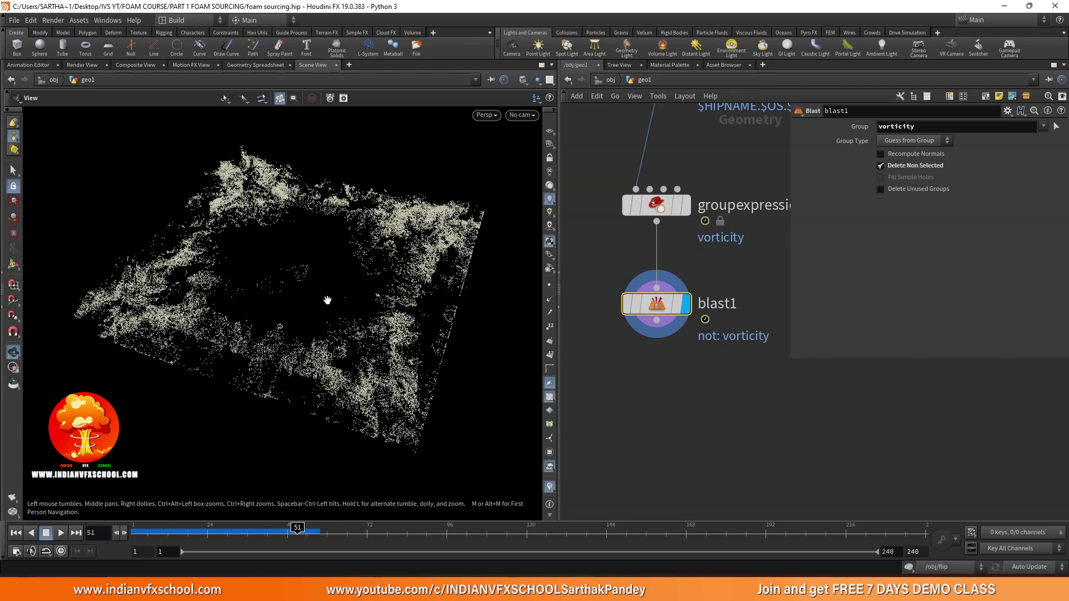
Step: Pull a wire from blast1's output and search for 'vdbf' in the node menu
middle_drag(674, 411, 669, 294)
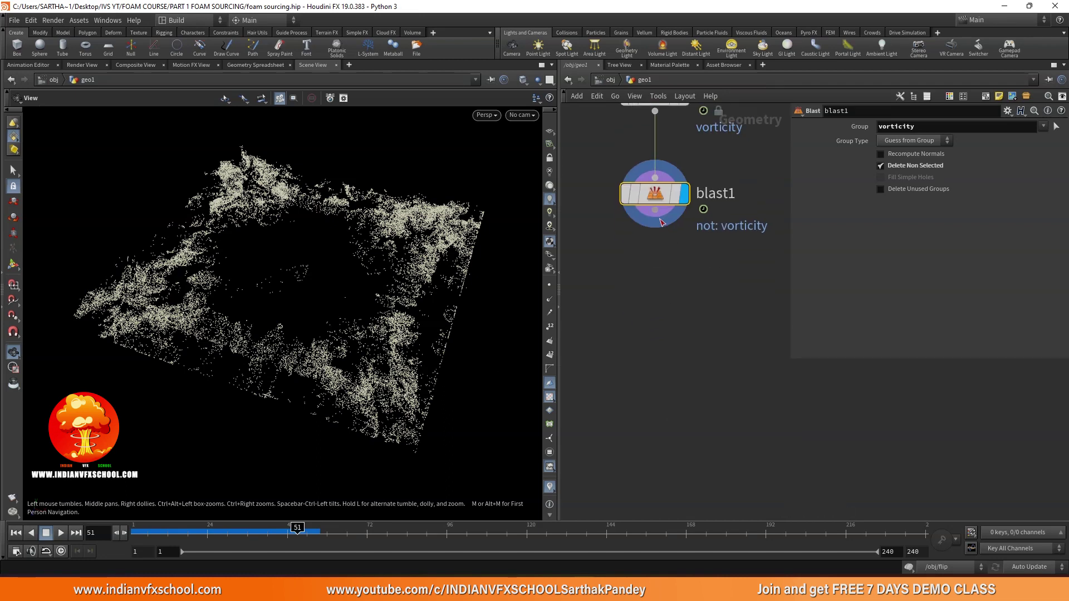
drag(654, 211, 623, 302)
key(Tab)
text(vdbf)
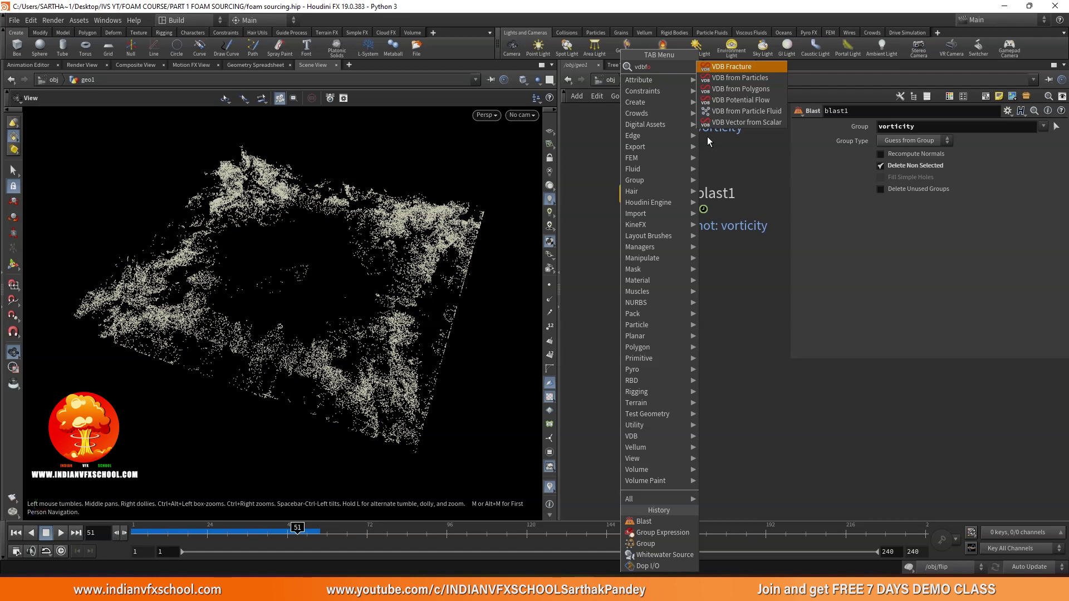
Step: Cancel the search, orbit closer to the isolated particles, then reopen node search on blast1's wire
key(Escape)
scroll(292, 210, up, 5)
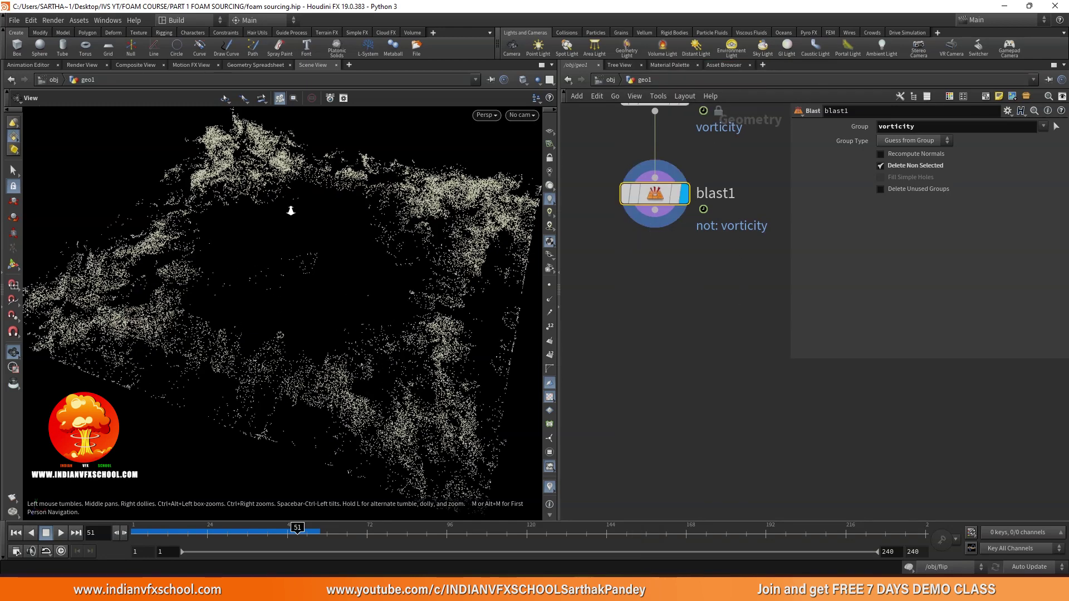
drag(268, 276, 329, 366)
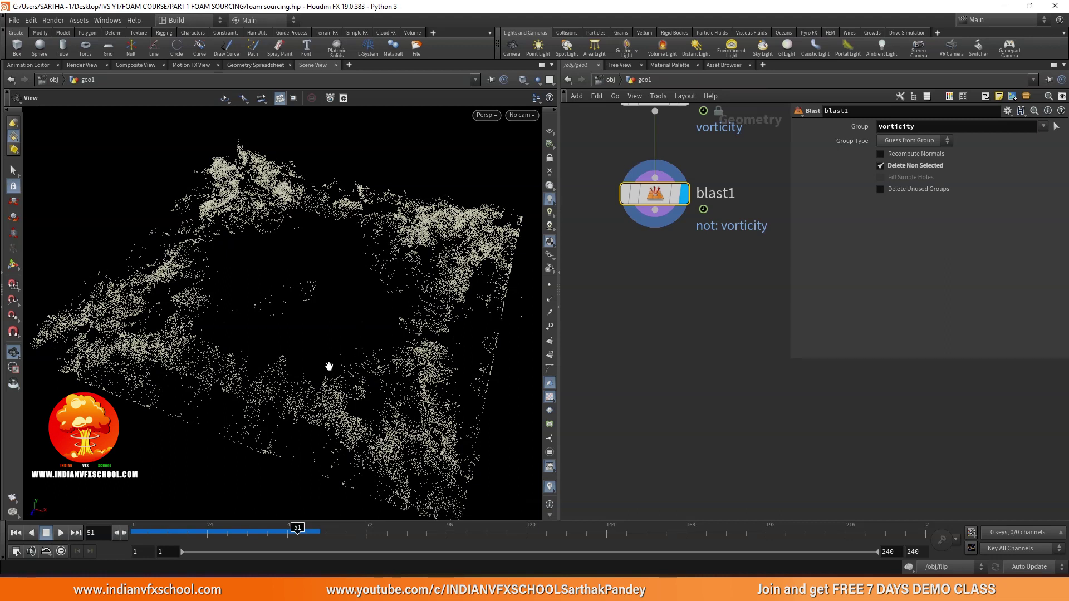
drag(120, 365, 328, 354)
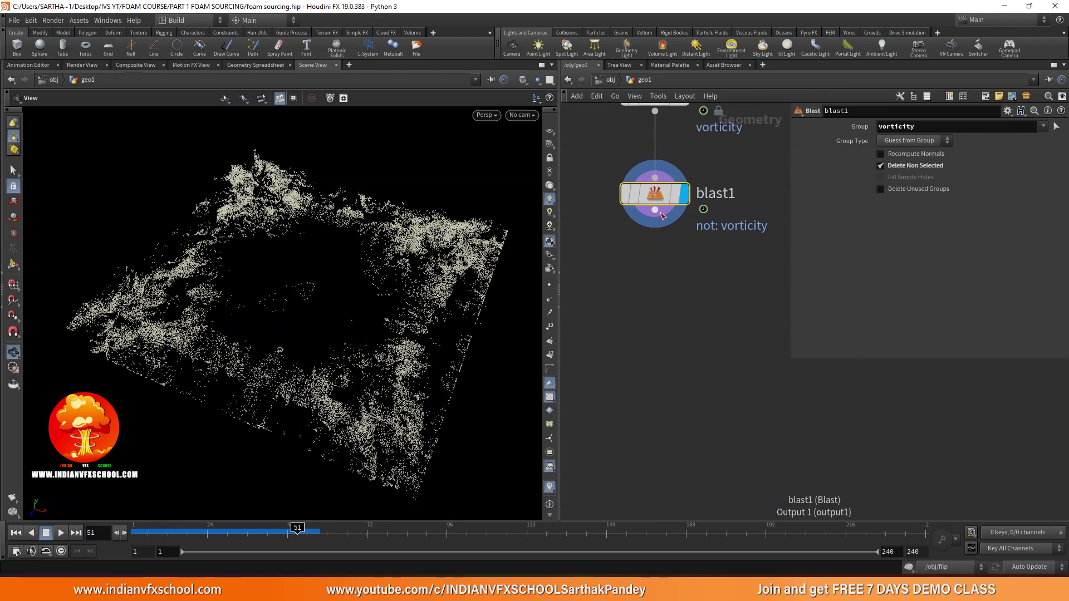
drag(655, 210, 624, 308)
key(Tab)
Step: Add a VDB from Particles node wired directly below blast1
text(vdbfr)
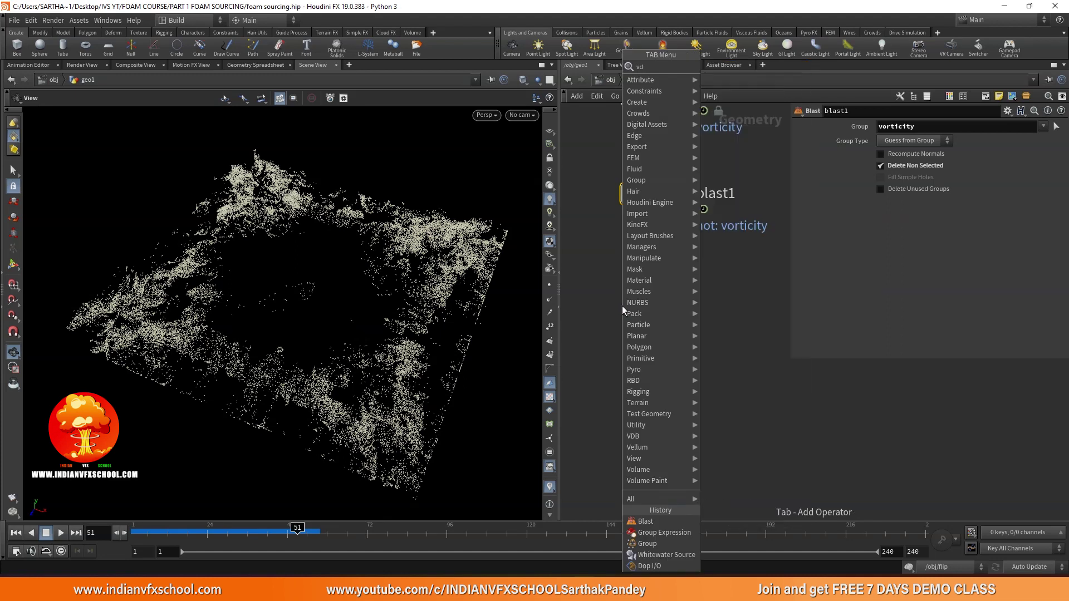
click(759, 78)
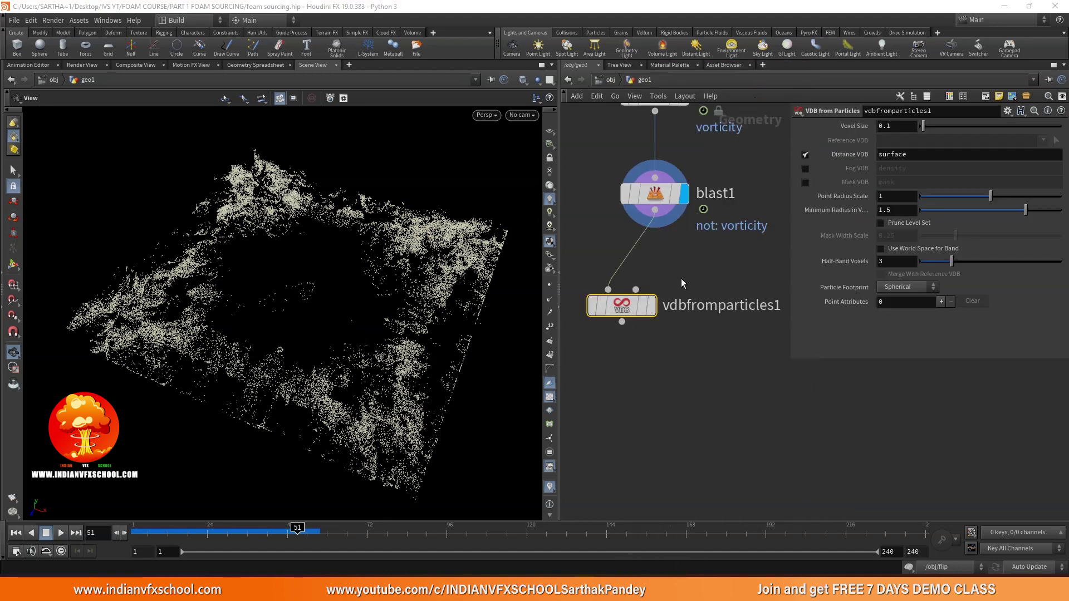
drag(678, 318, 778, 306)
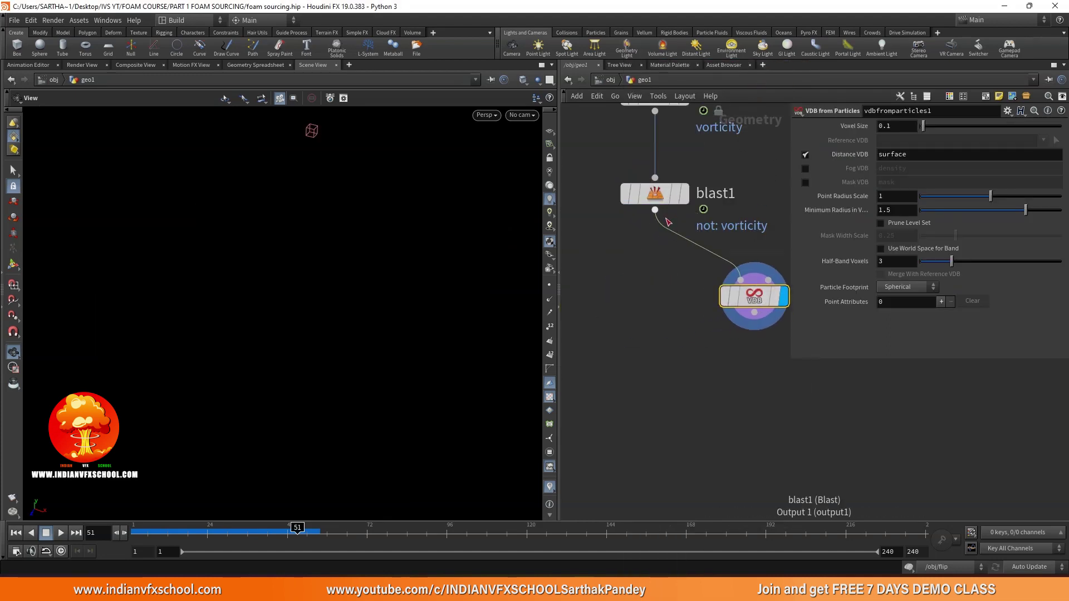
drag(655, 210, 617, 316)
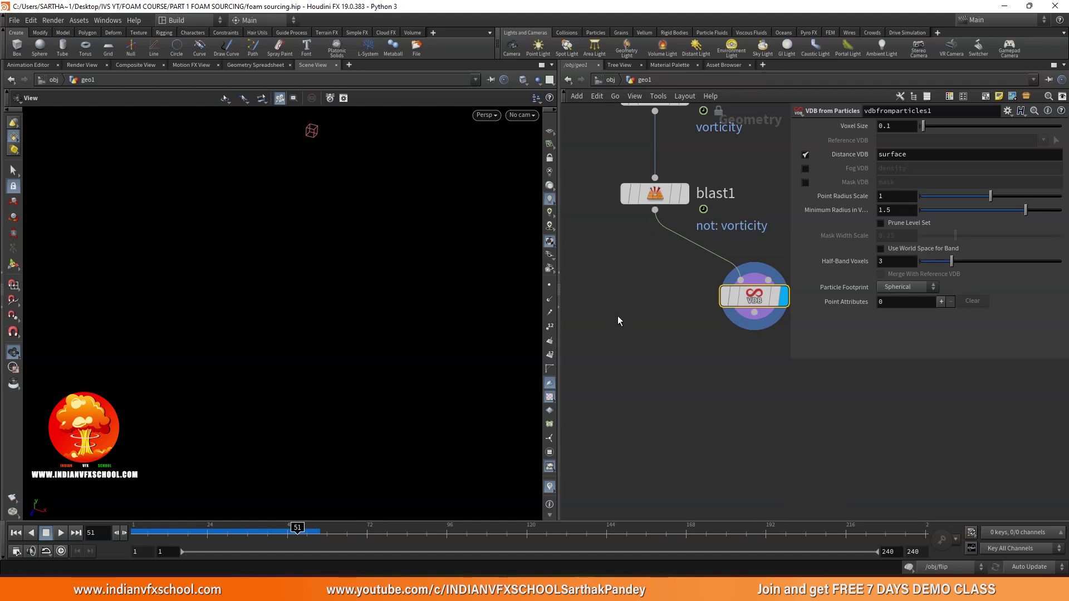
drag(731, 305, 646, 311)
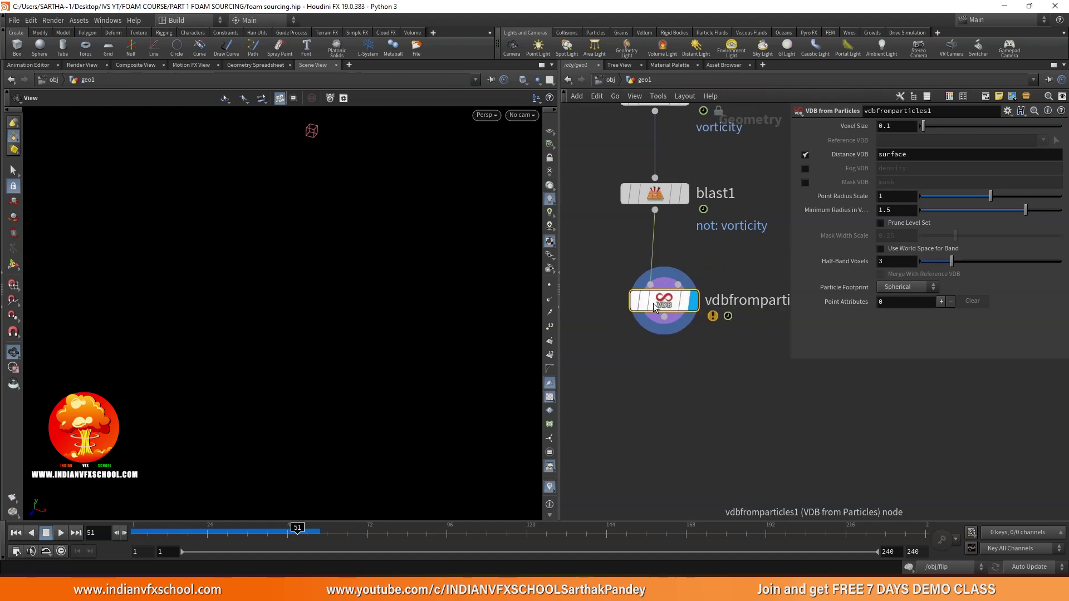
scroll(644, 345, down, 2)
scroll(619, 322, up, 2)
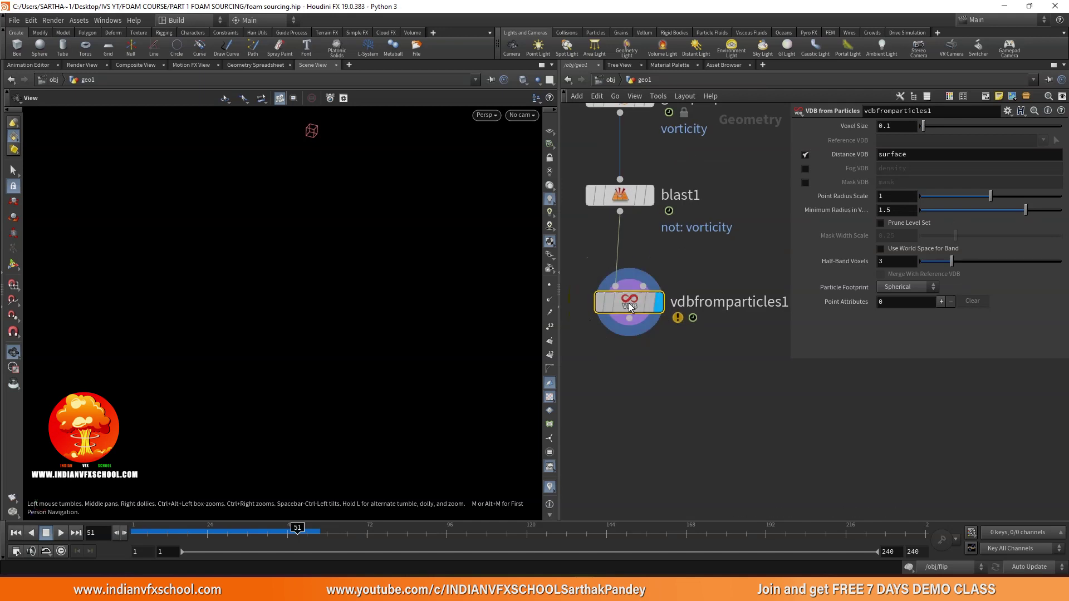
mouse_move(622, 296)
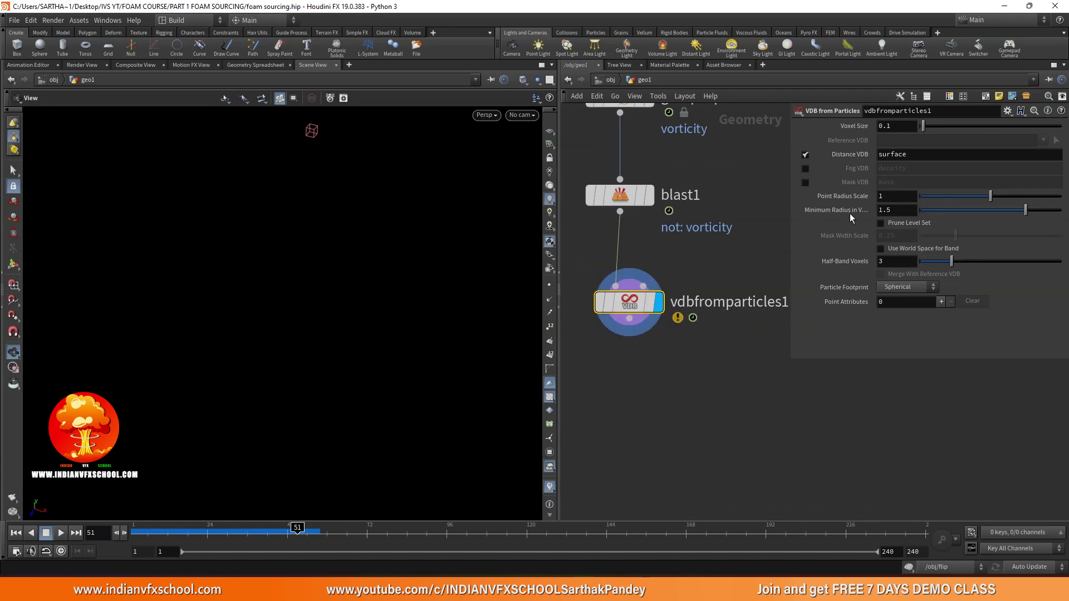
Step: Set minimum radius 0, output Fog VDB instead of Distance VDB, and voxel size 0.03
drag(942, 213, 840, 212)
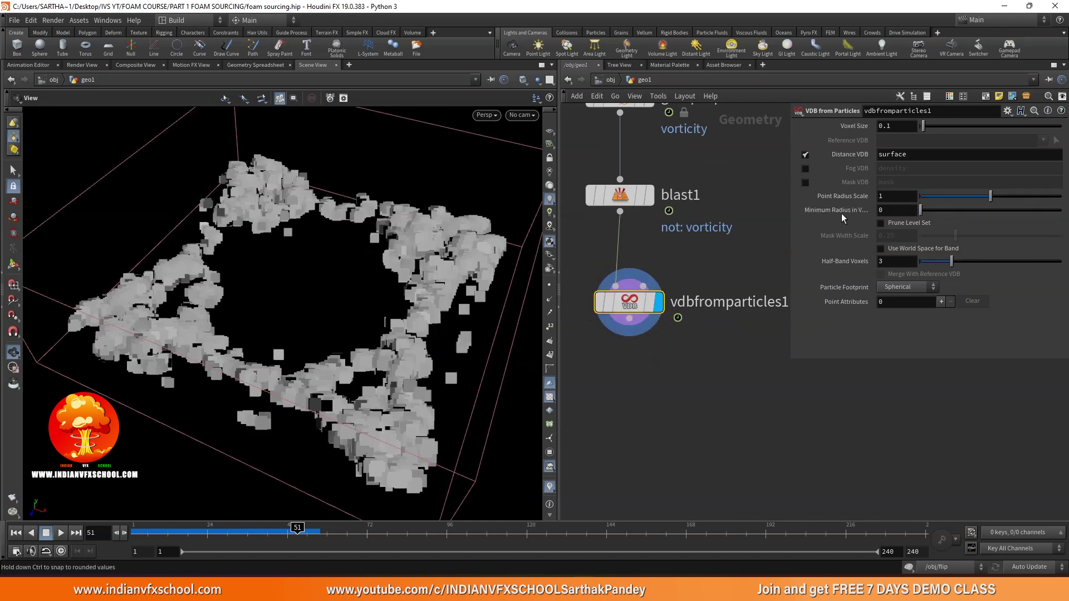
click(805, 155)
click(805, 168)
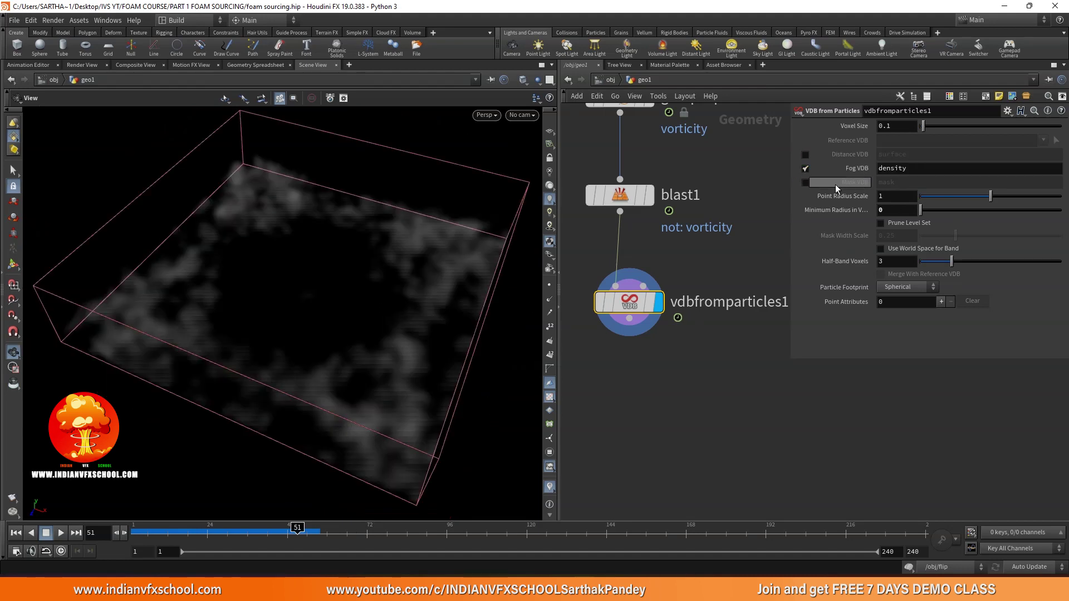
drag(178, 533, 299, 543)
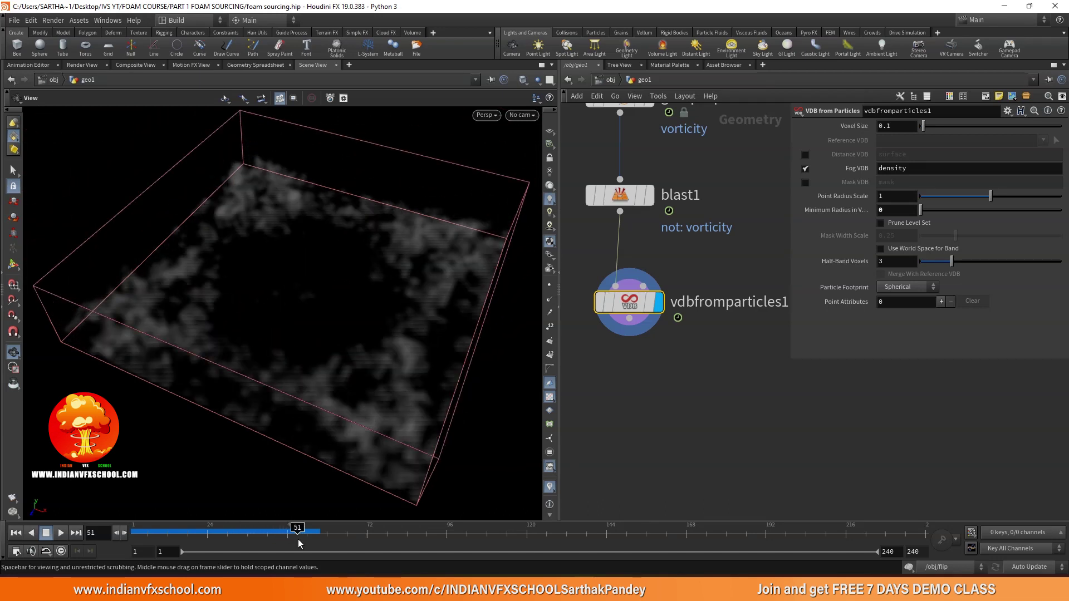
click(908, 126)
text(0.03)
key(Return)
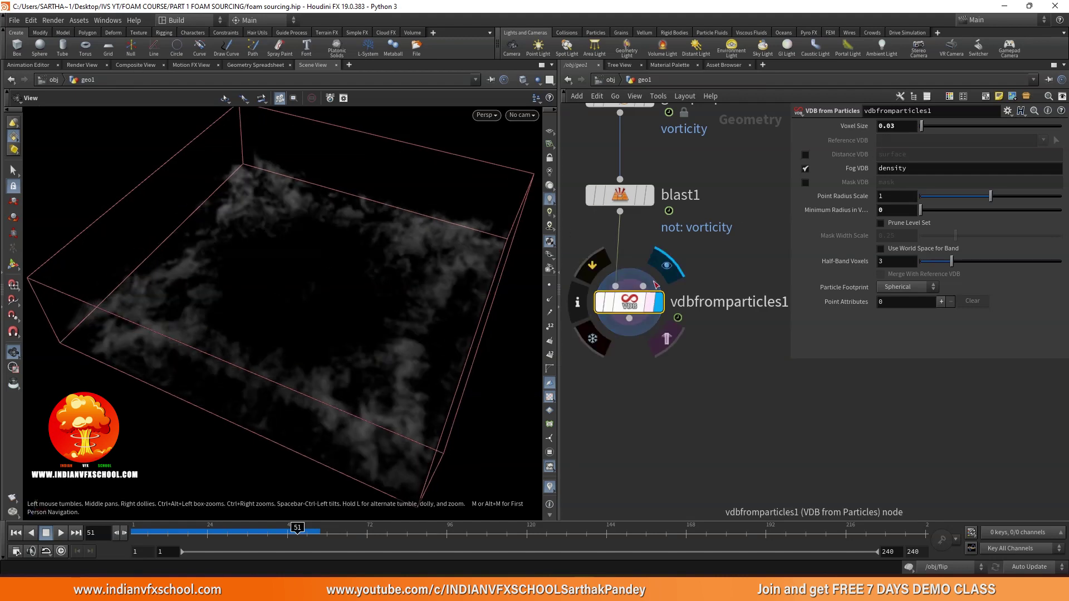
scroll(609, 126, down, 3)
click(608, 79)
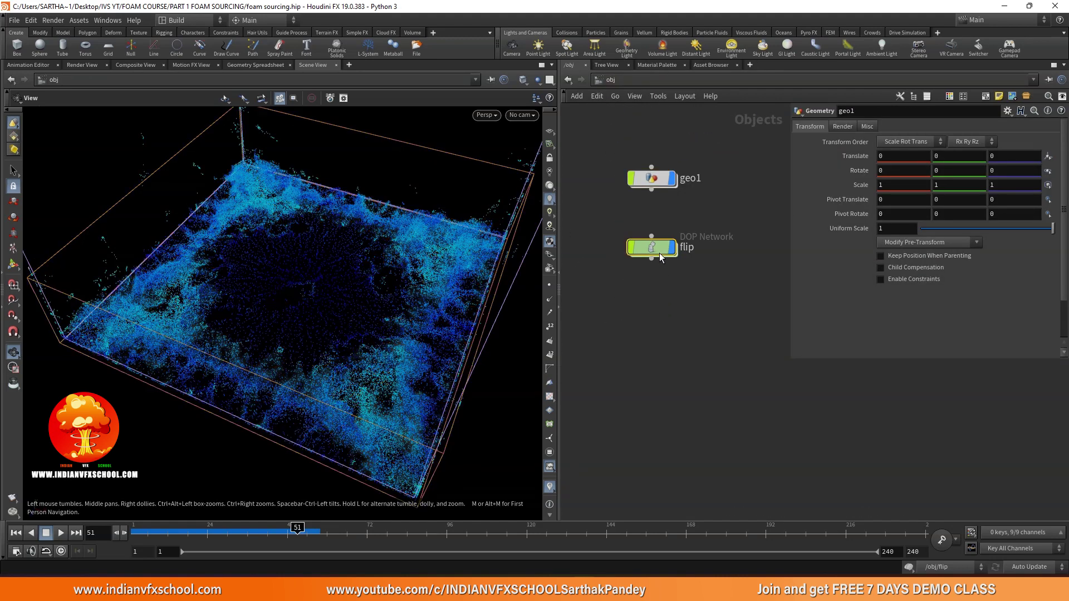
Step: Copy flipobject1's Particle Separation and paste it as a relative reference into vdbfromparticles1's Voxel Size
double_click(621, 183)
click(602, 166)
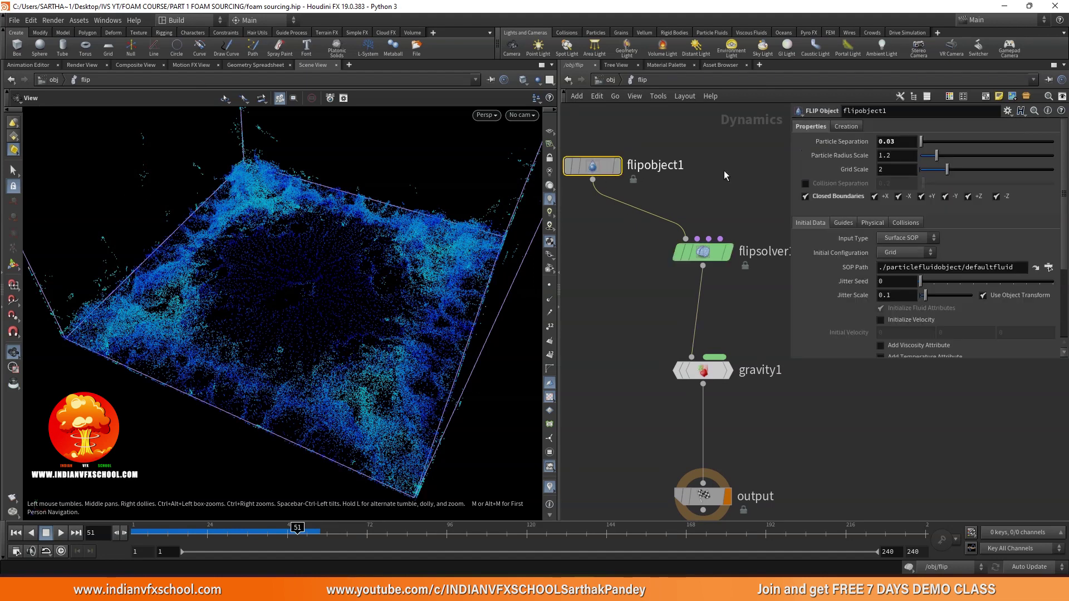
right_click(844, 139)
click(884, 212)
click(608, 79)
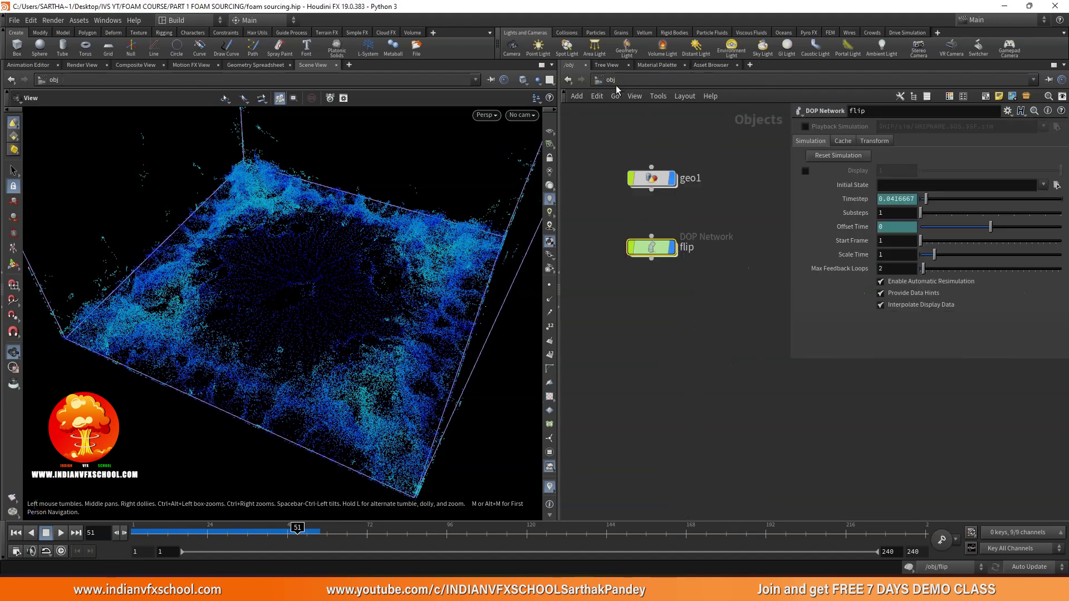
double_click(644, 246)
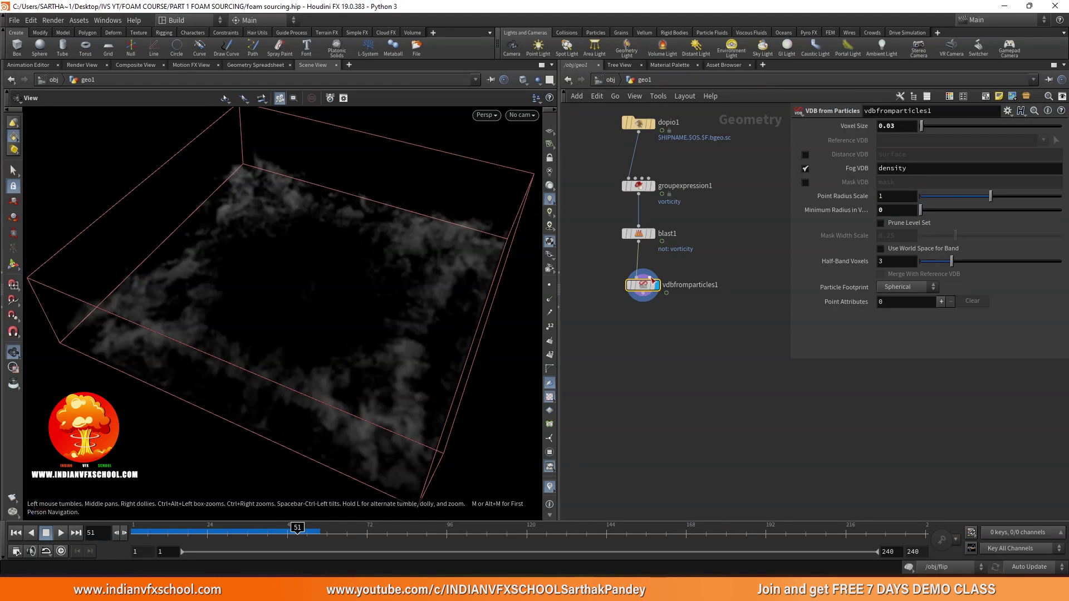
right_click(849, 130)
click(887, 236)
Step: Scrub to frame 53 and orbit around the fog volume to inspect it
drag(159, 543, 303, 533)
drag(312, 335, 250, 332)
scroll(334, 406, up, 5)
scroll(251, 332, down, 3)
middle_drag(251, 331, 320, 393)
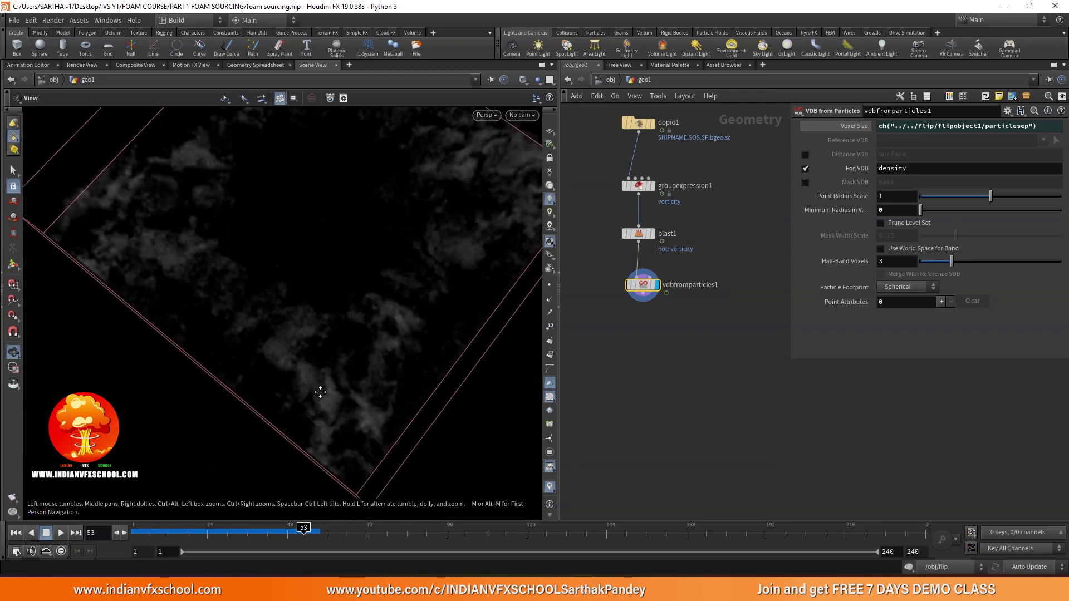
scroll(320, 393, down, 5)
drag(358, 353, 412, 318)
scroll(657, 240, up, 3)
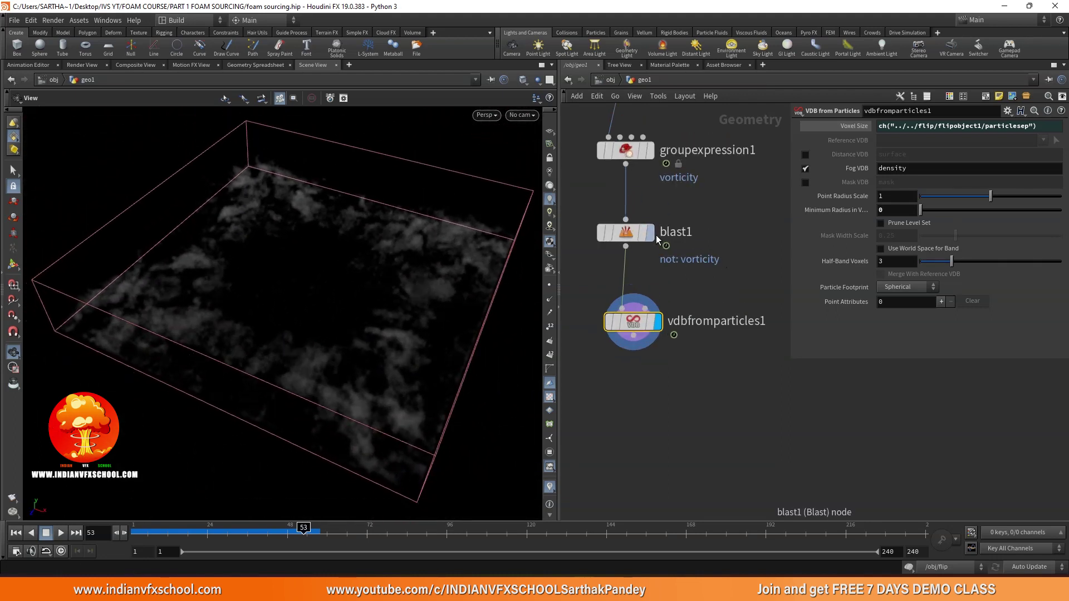
Step: Toggle the display between blast1's points and the fog volume to compare them
click(650, 234)
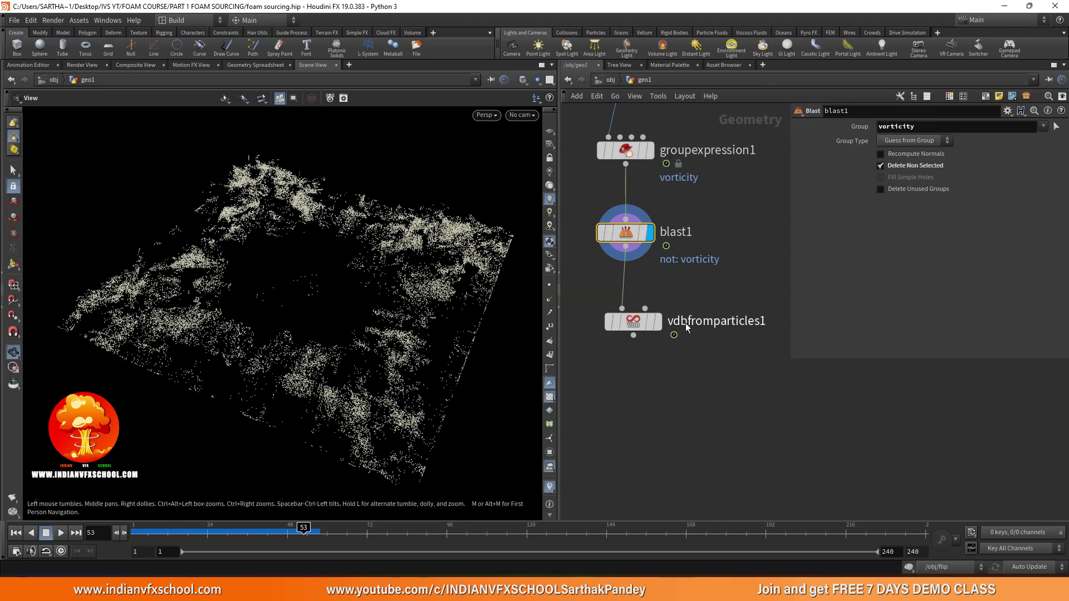
click(657, 321)
scroll(278, 303, up, 5)
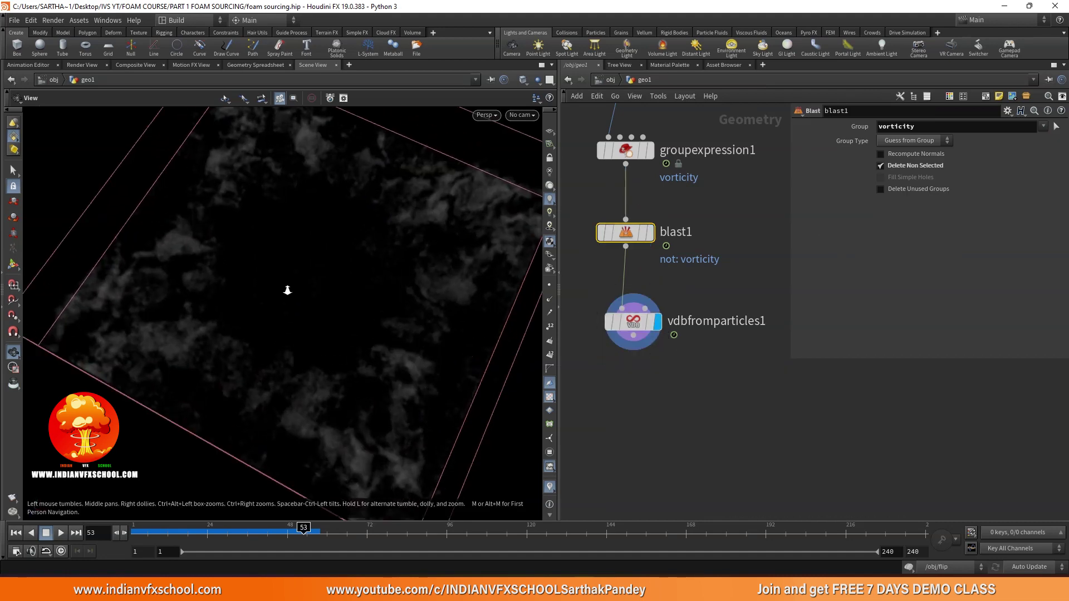
click(649, 234)
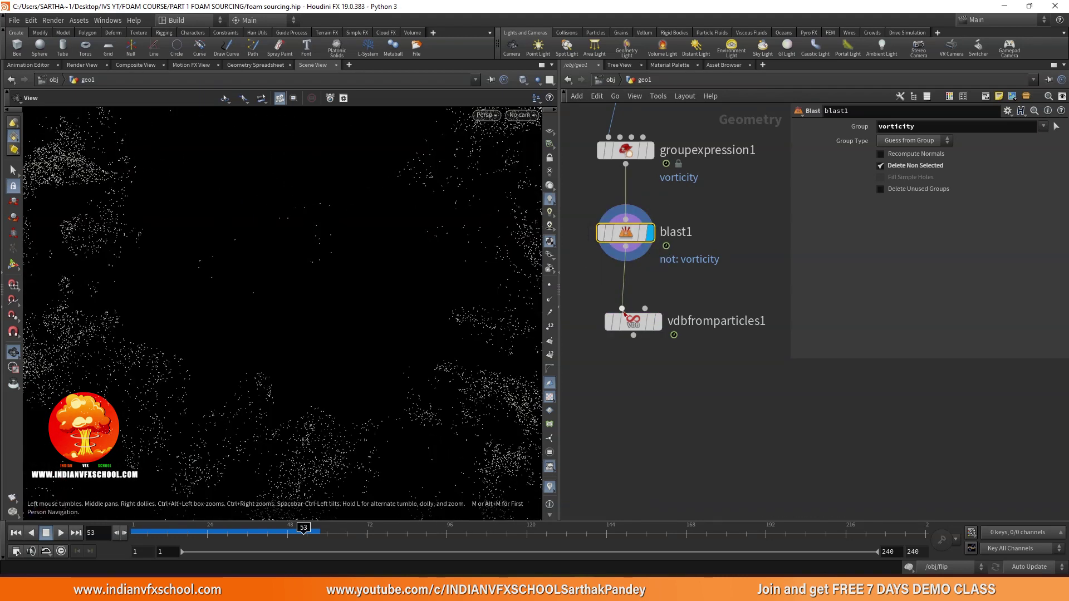
click(657, 321)
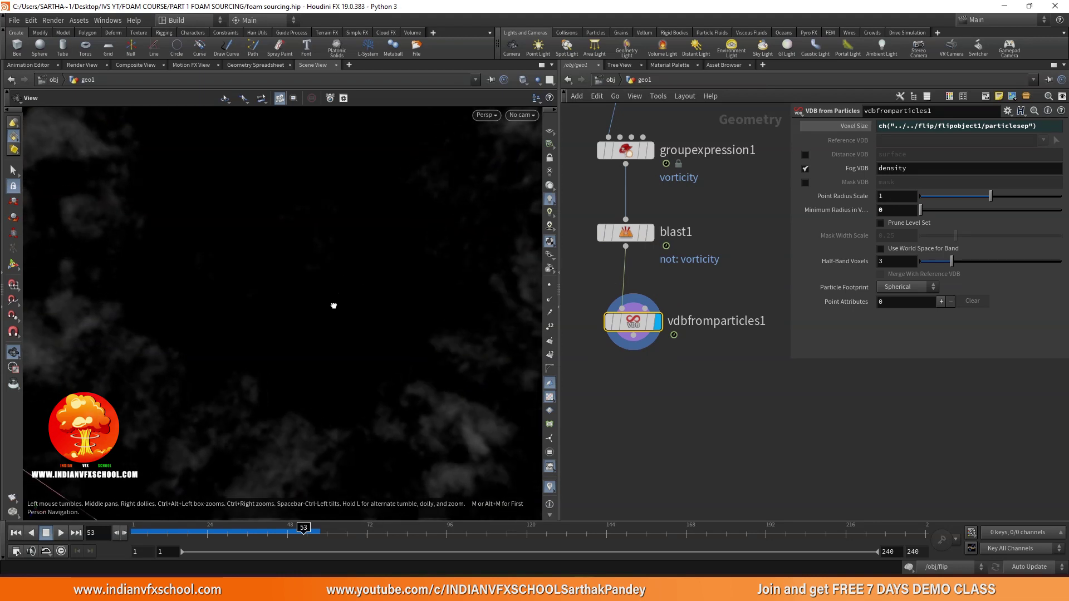
scroll(333, 305, down, 6)
drag(341, 217, 327, 367)
middle_drag(676, 370, 662, 273)
scroll(668, 312, up, 4)
click(634, 221)
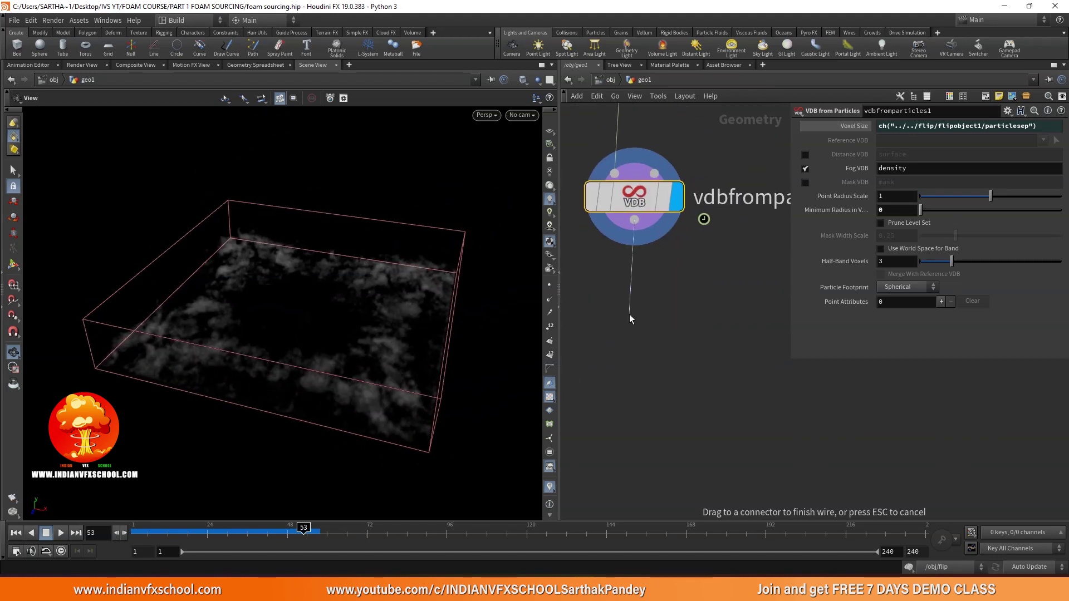
Step: Add a Null node wired below vdbfromparticles1 at the end of the geo1 chain
key(Tab)
text(null)
key(Return)
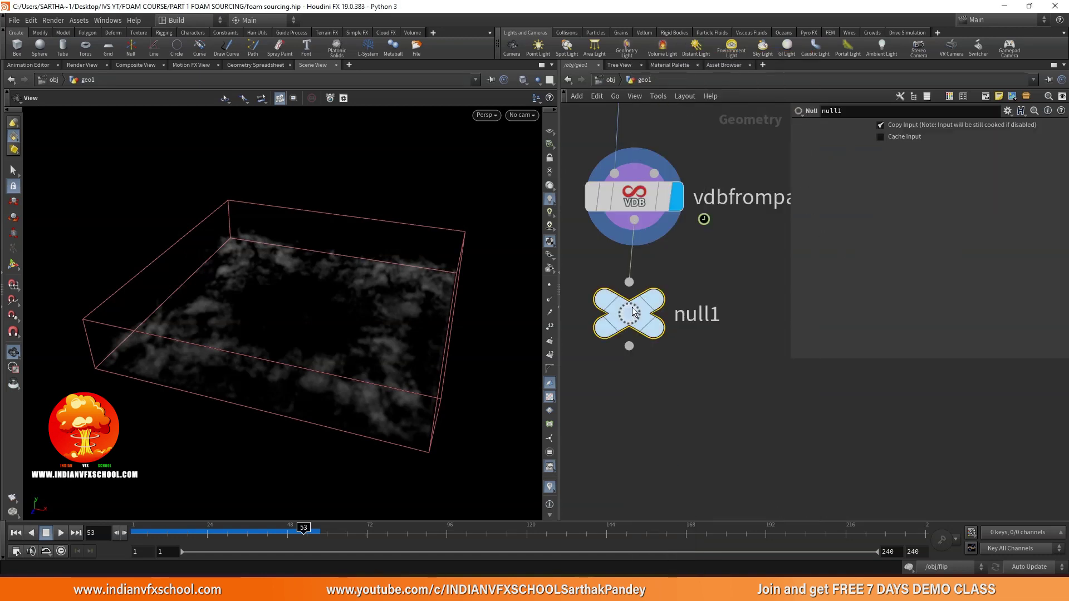
click(634, 355)
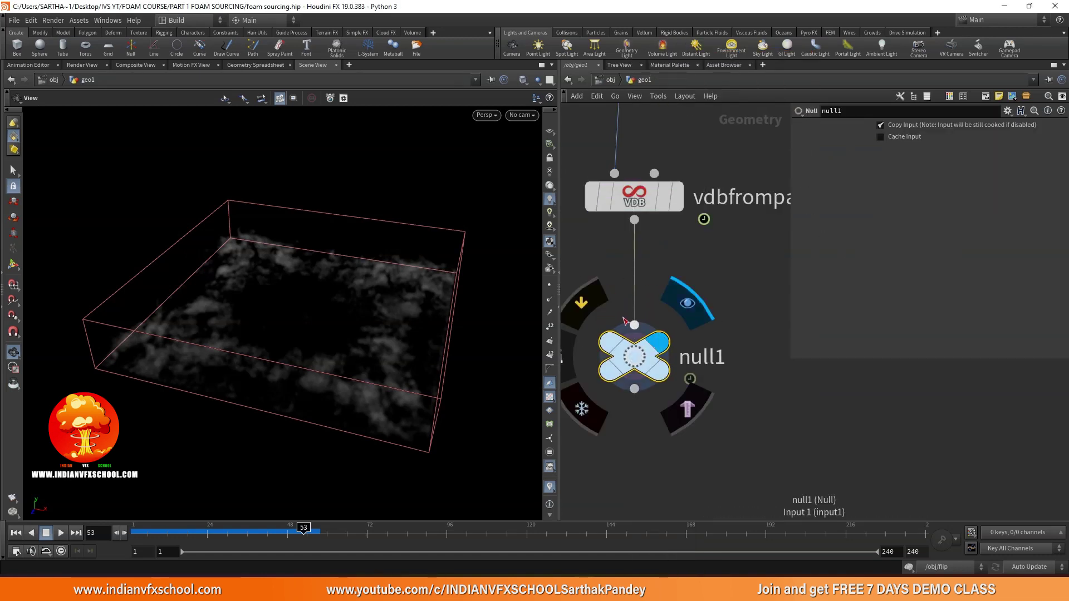
drag(351, 291, 317, 368)
scroll(672, 339, down, 3)
scroll(672, 339, up, 3)
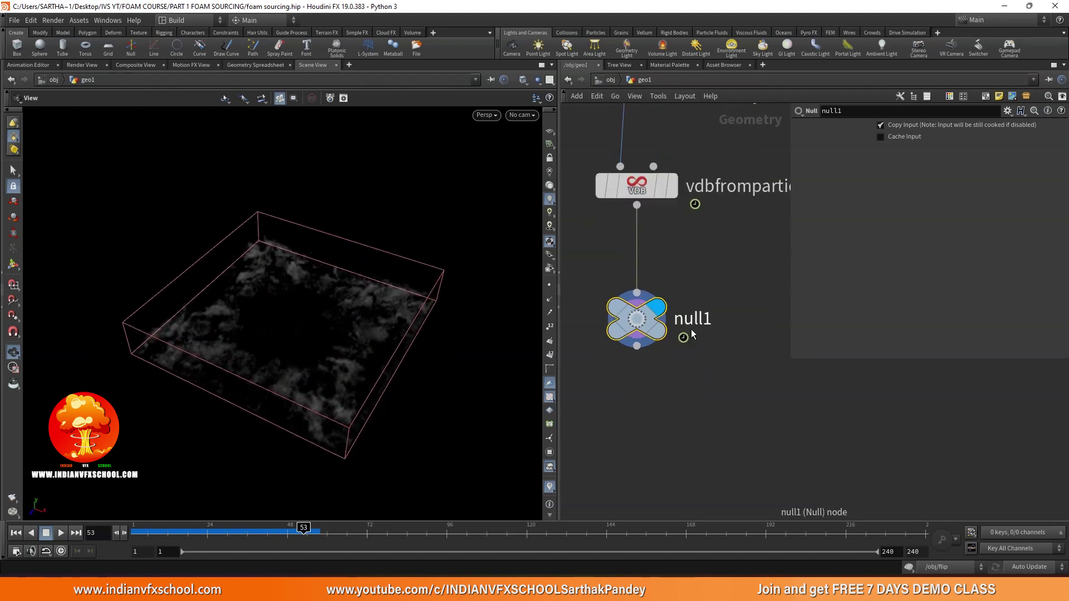
Step: Rename the null to ww_source, then scrub the early frames to check the fog volume
double_click(694, 319)
text(WW_Souce)
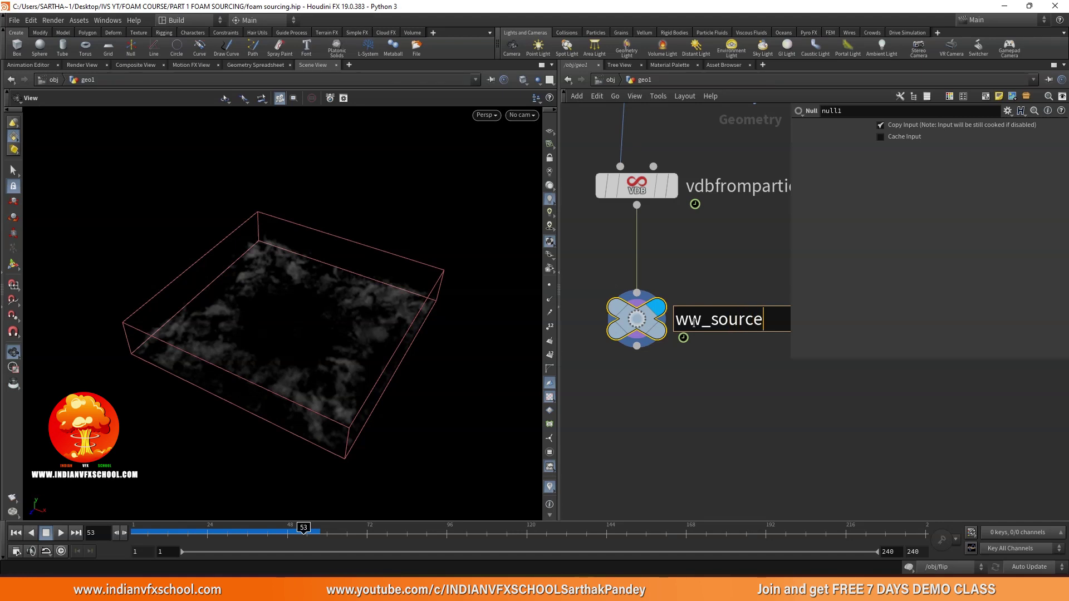
key(Return)
scroll(687, 339, down, 3)
drag(154, 529, 281, 529)
key(h)
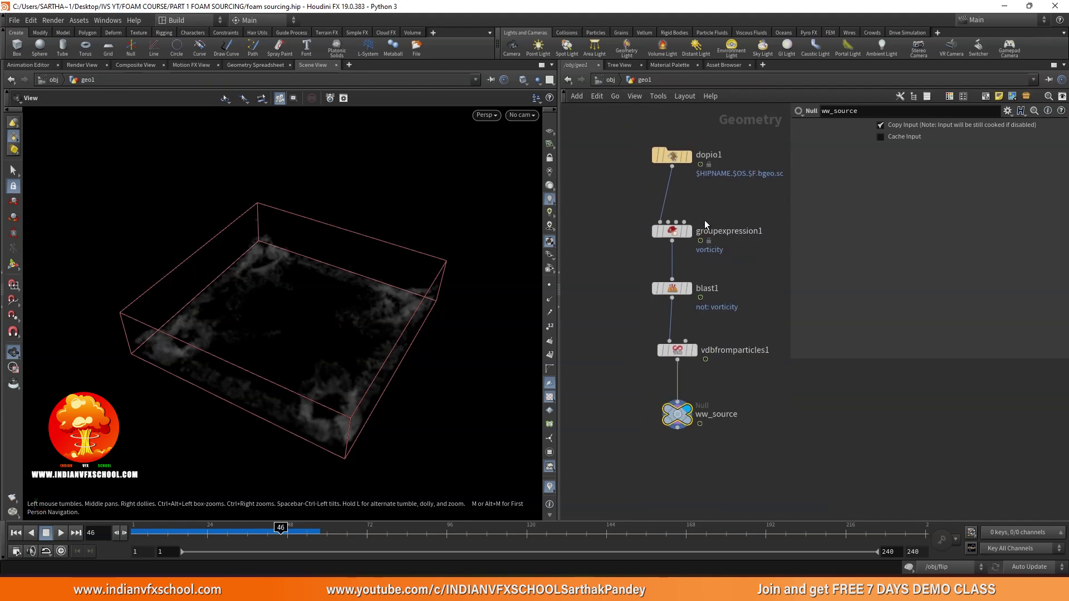
scroll(701, 331, down, 2)
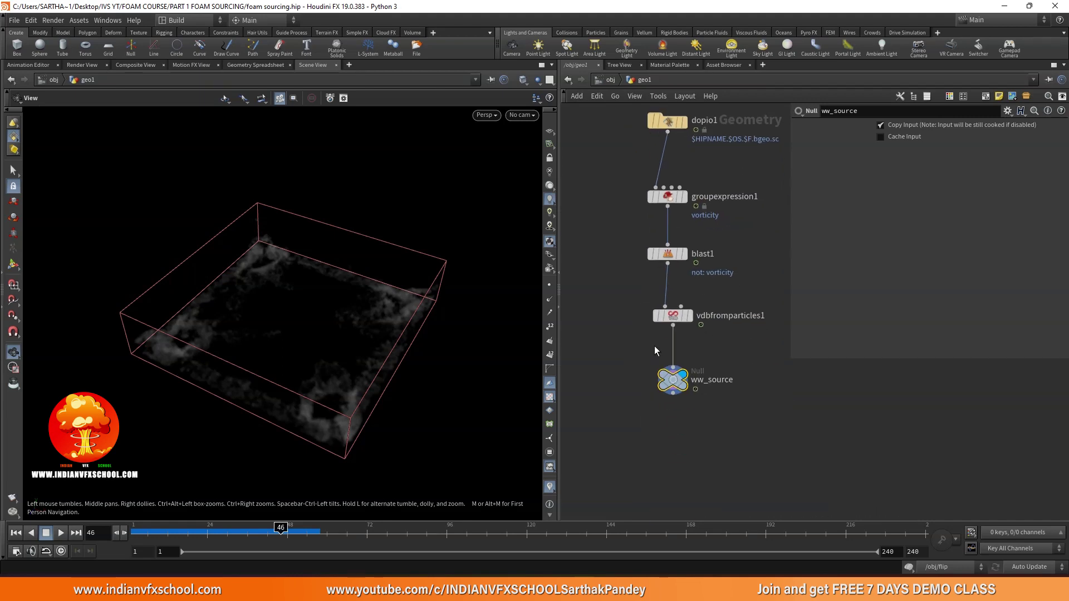
key(ctrl+Up)
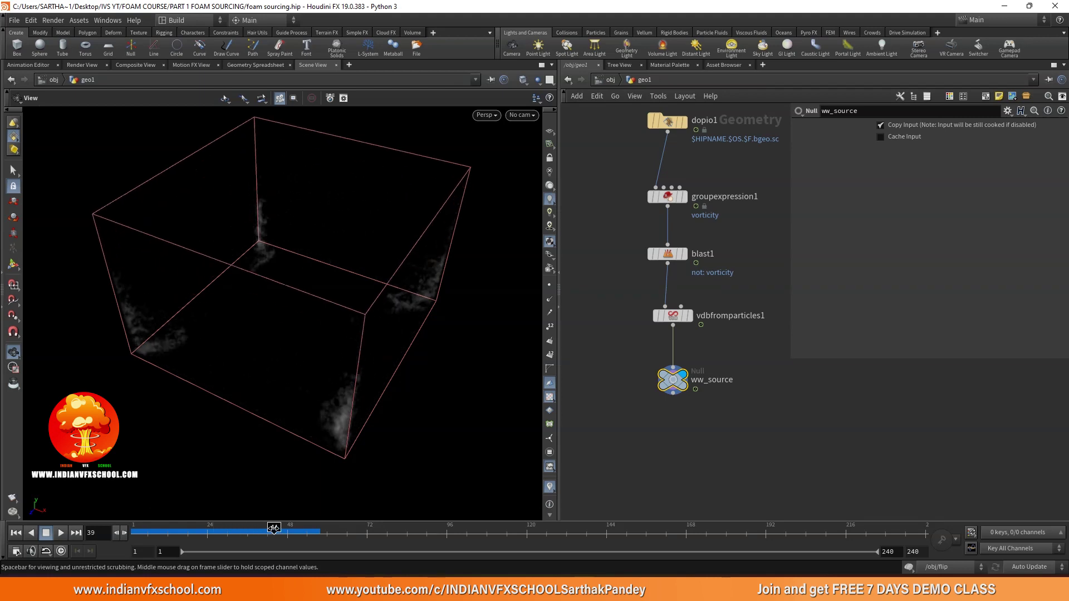
click(59, 534)
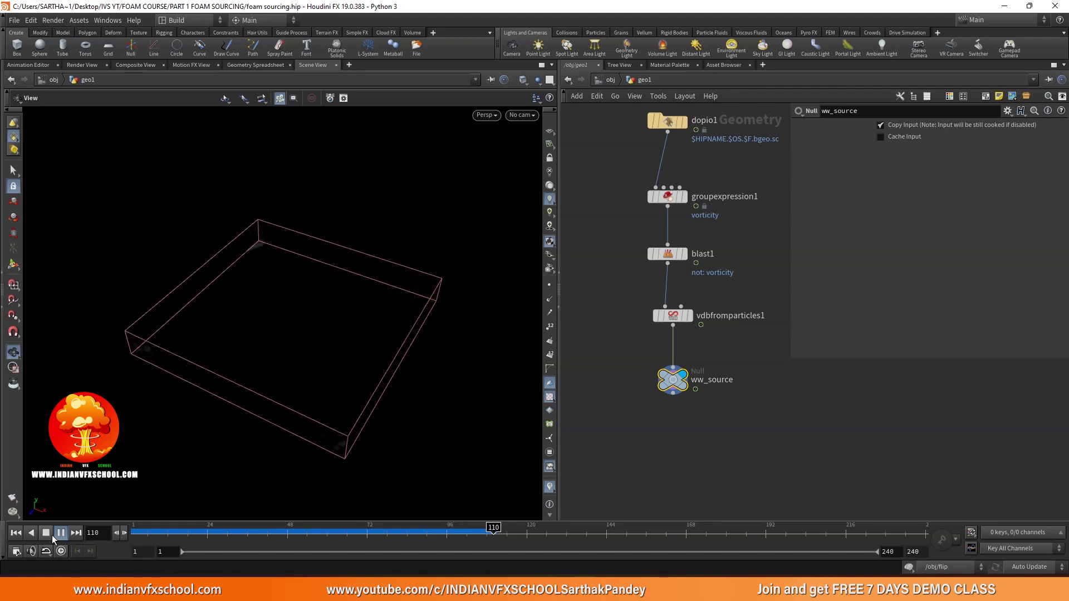
click(52, 535)
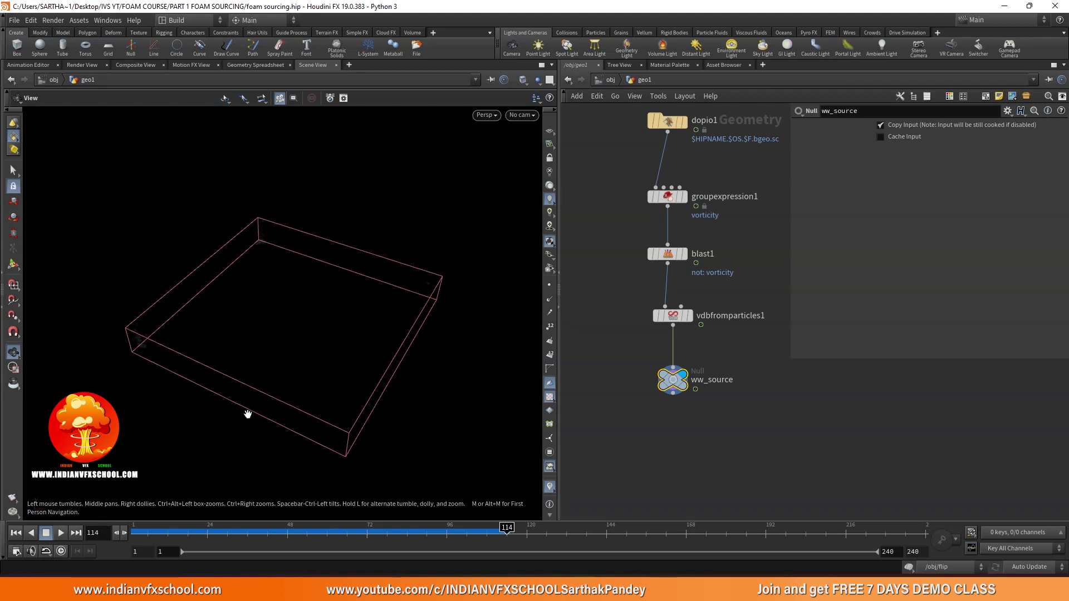